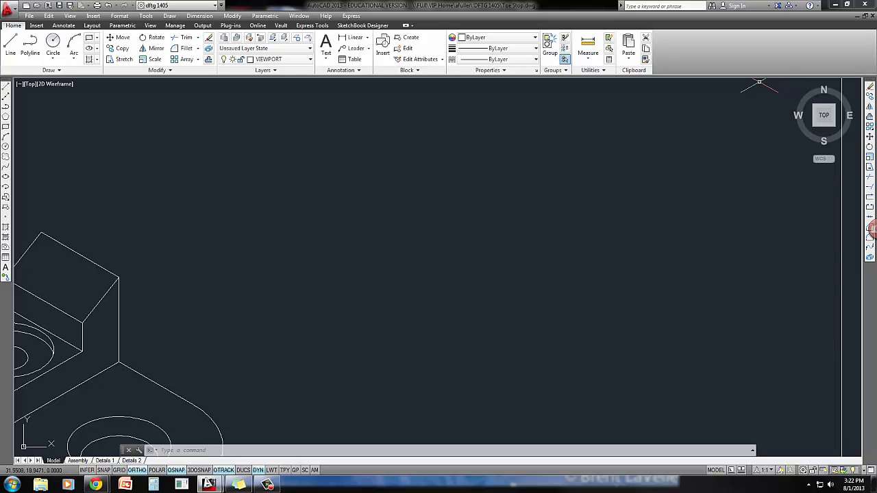
- Consult the clevis pin help sheet in the browser, and in AutoCAD draw a .50 diameter left-isoplane isocircle in empty space beside the existing part
key("alt+Tab")
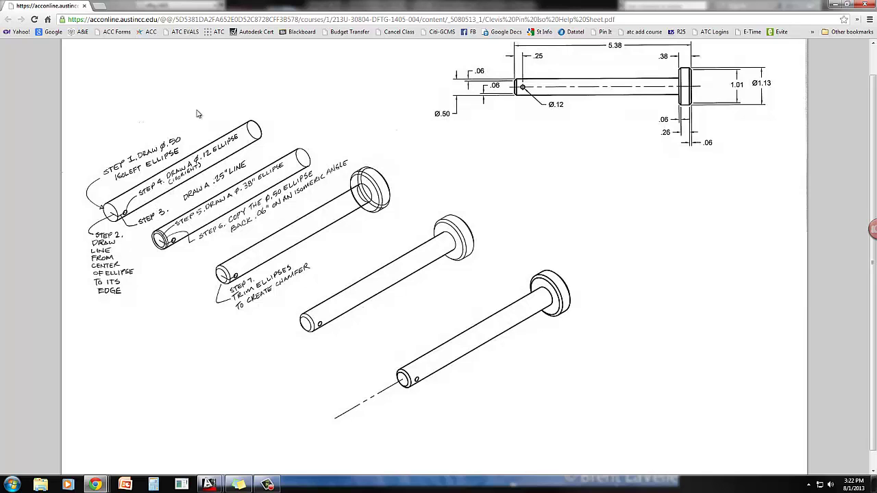
left_click_drag(259, 5, 876, 27)
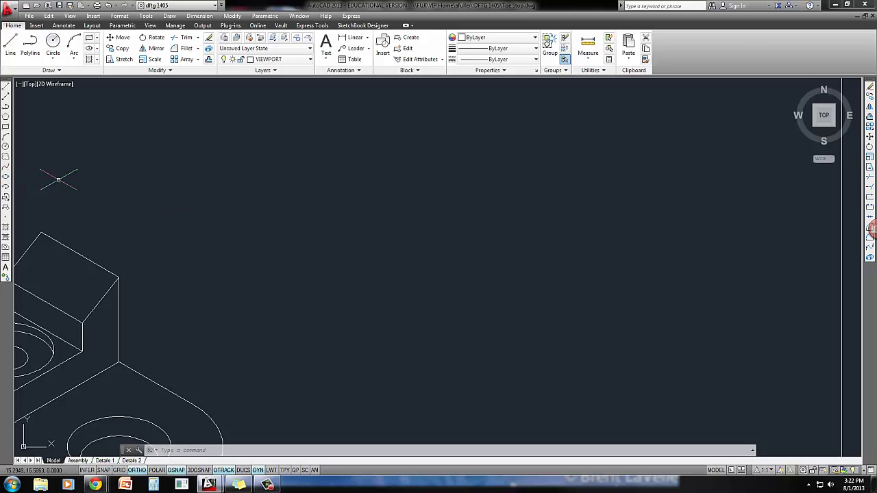
left_click(5, 175)
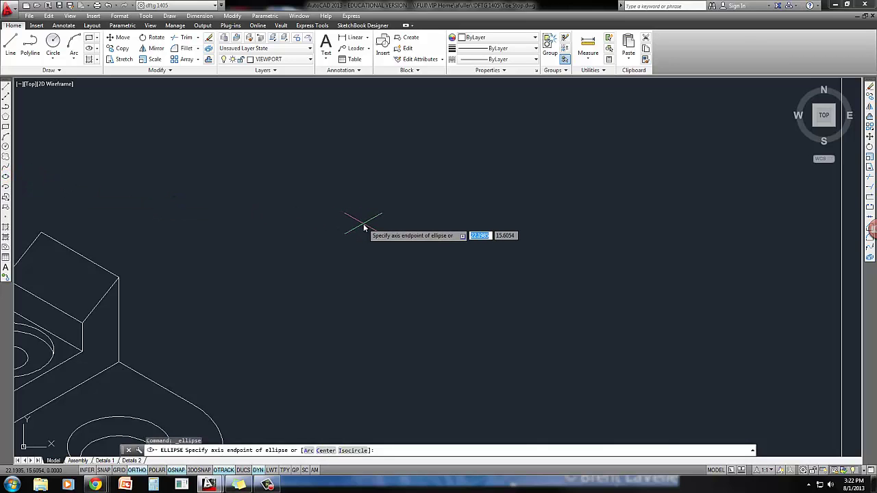
type("i")
key("Return")
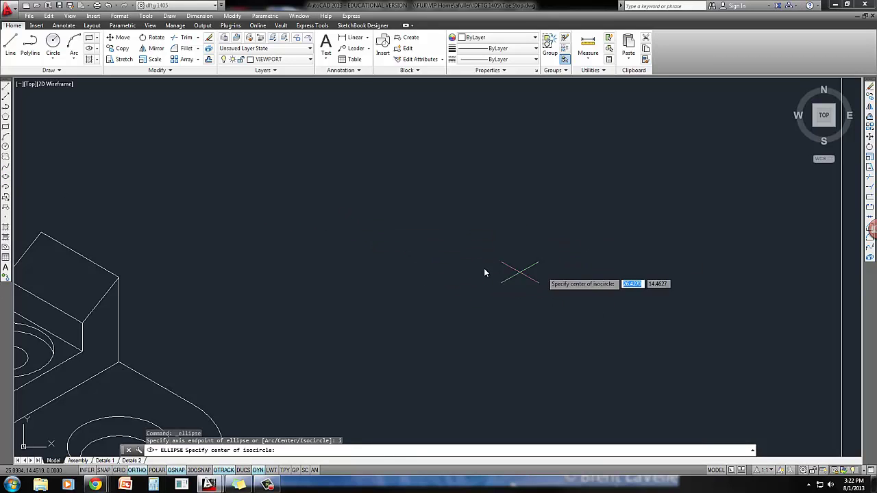
left_click(470, 250)
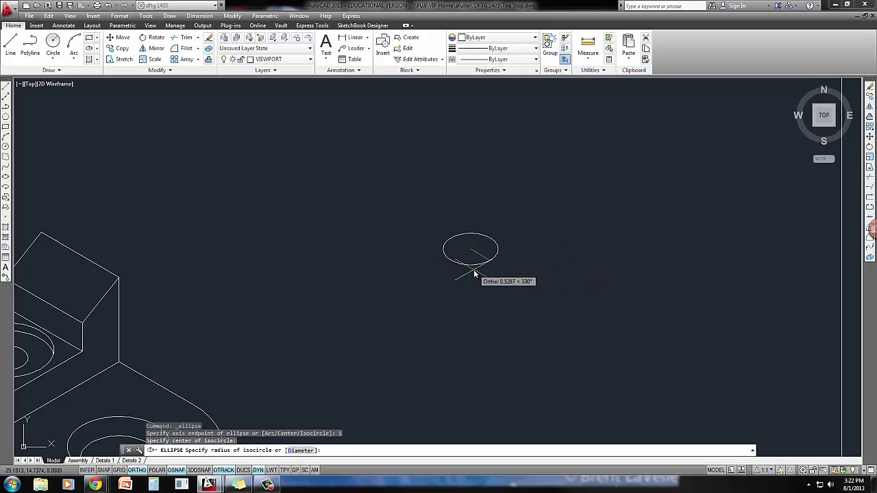
key("F5")
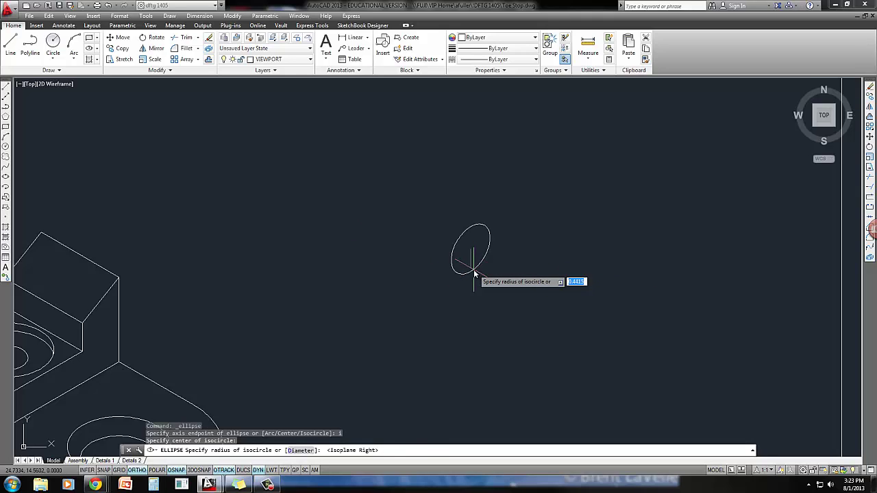
key("F5")
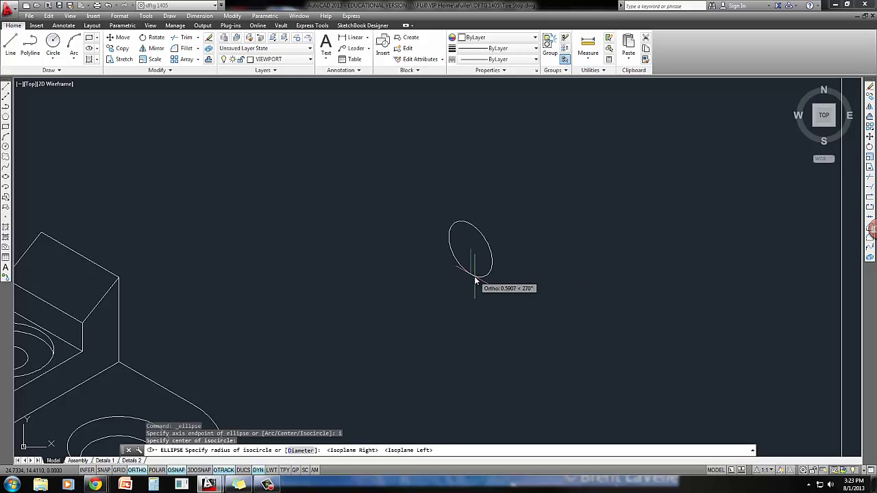
type("d")
key("Return")
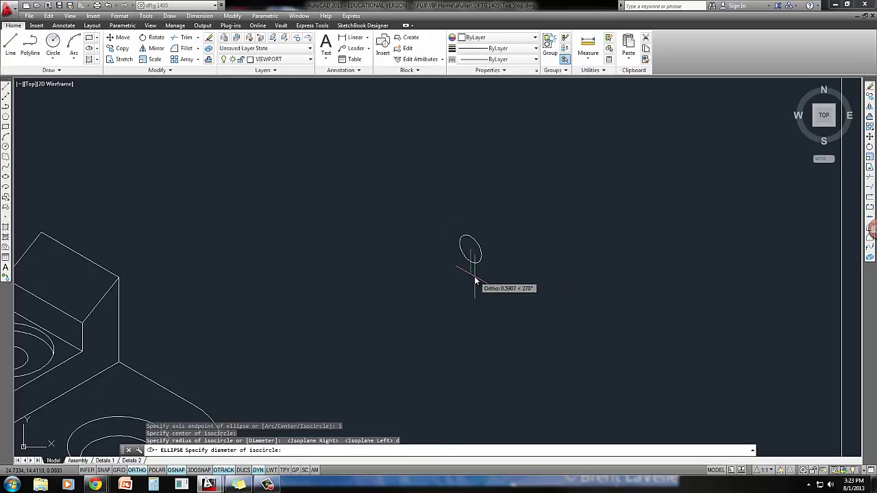
type(".50")
key("Return")
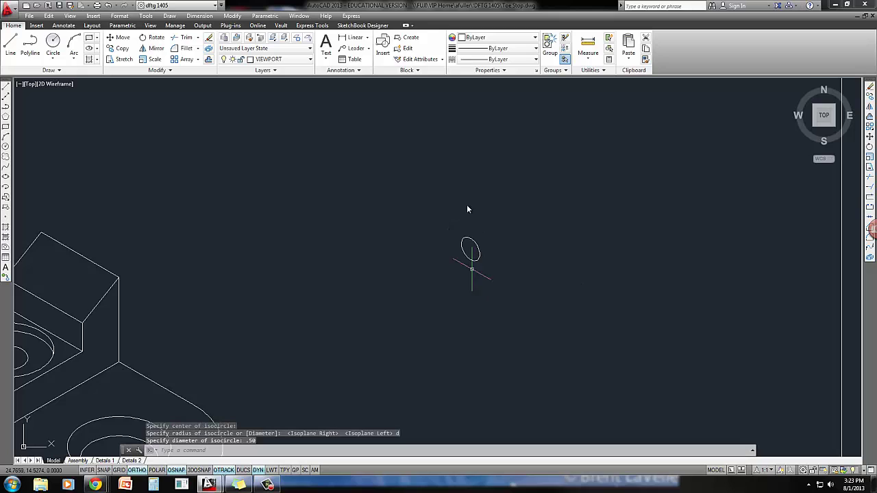
- Copy the .50 diameter isocircle 5 units up along the 30° isometric axis, using the top isoplane
left_click(120, 48)
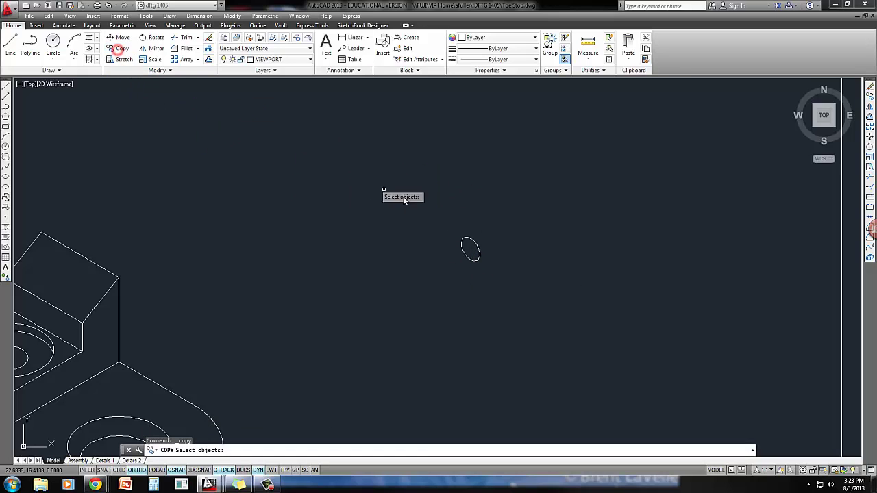
left_click(485, 233)
left_click(452, 263)
key("Return")
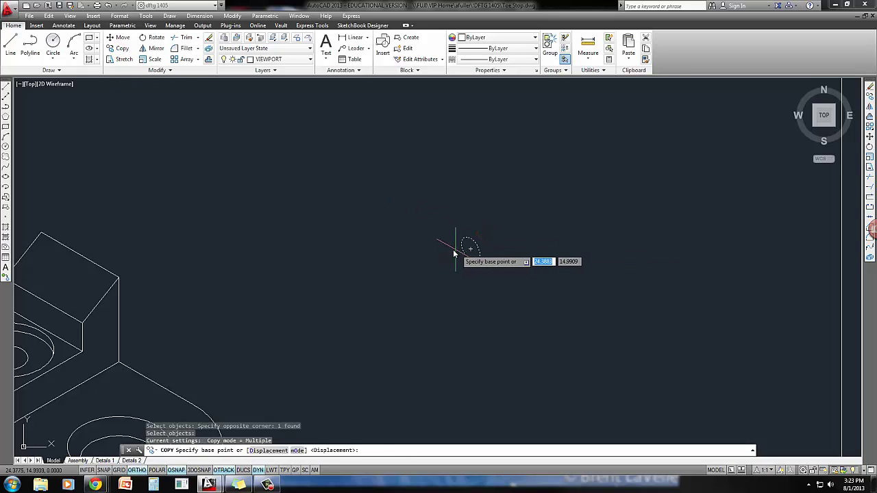
left_click(445, 246)
key("F5")
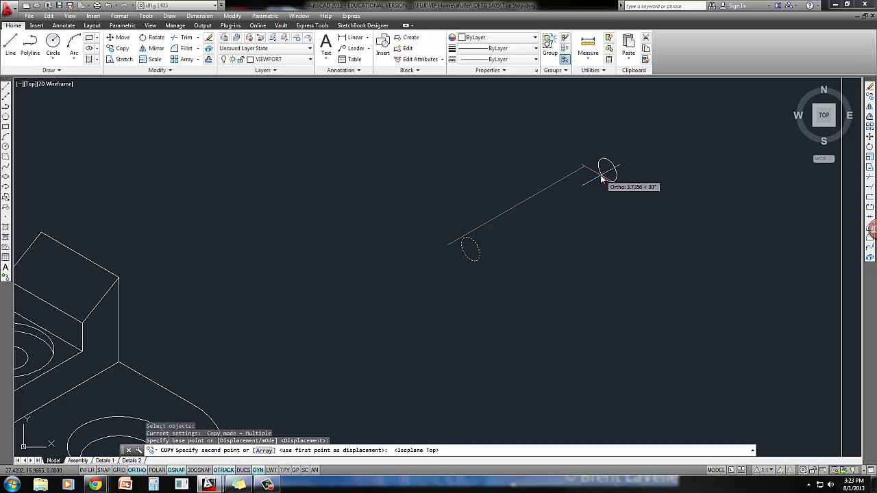
type("5")
key("Return")
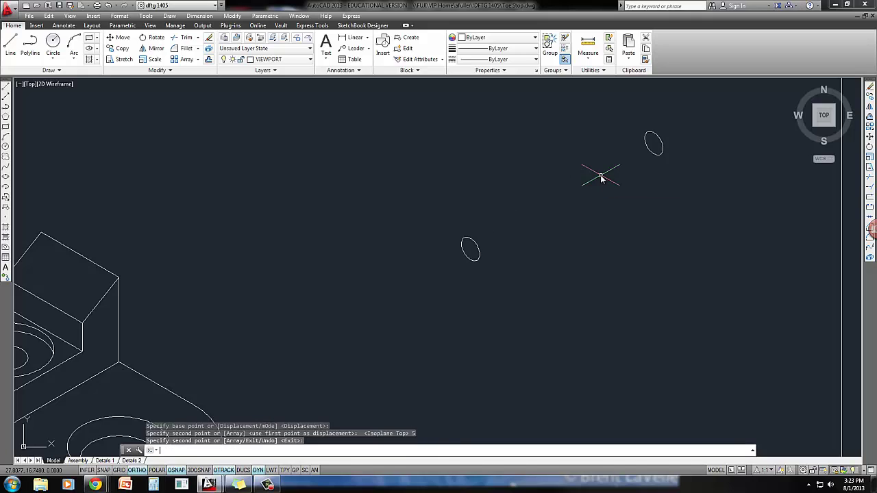
key("Return")
- Draw the two long edges of the pin shaft as 30° lines joining the outer sides of the two ellipses
type("l")
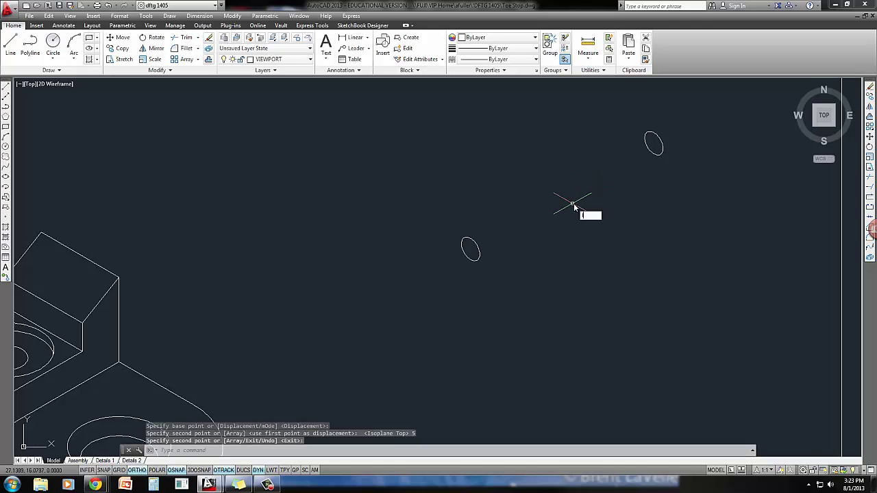
key("Return")
left_click(658, 153)
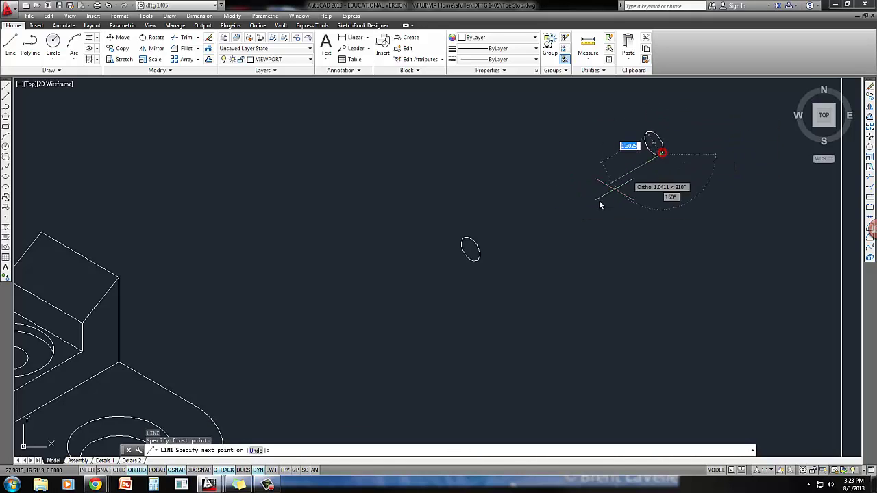
left_click(481, 256)
key("Return")
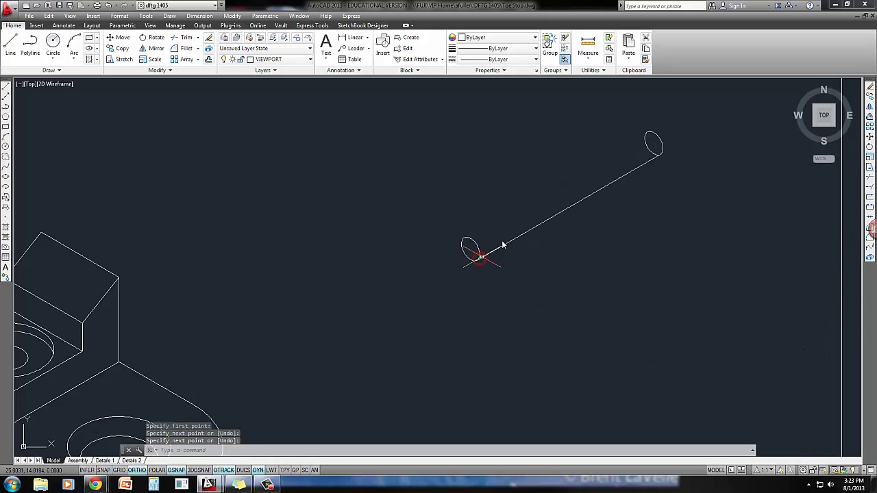
key("Return")
left_click(647, 134)
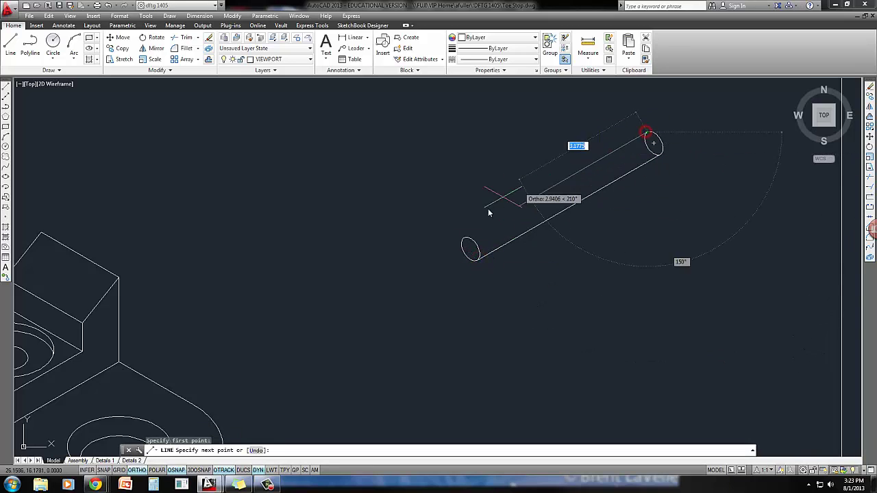
left_click(463, 240)
key("Return")
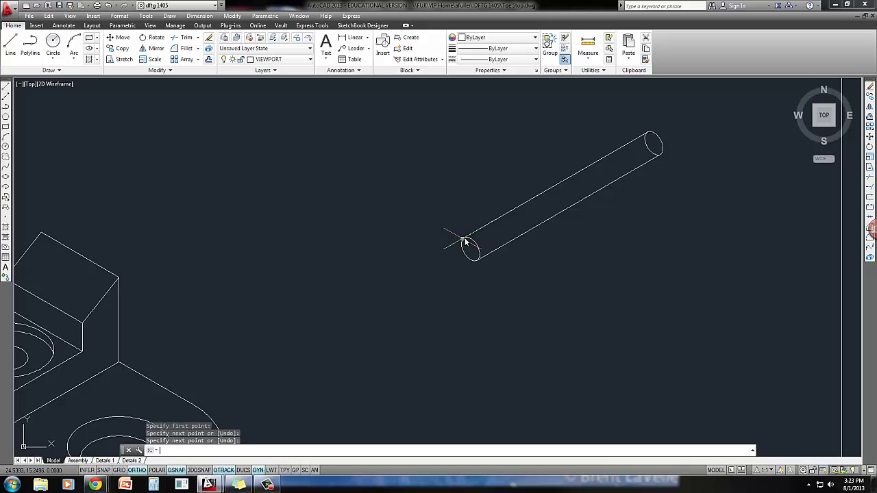
- Trim away the hidden inner half of the ellipse at the far end of the shaft
type("tr")
key("Return")
key("Return")
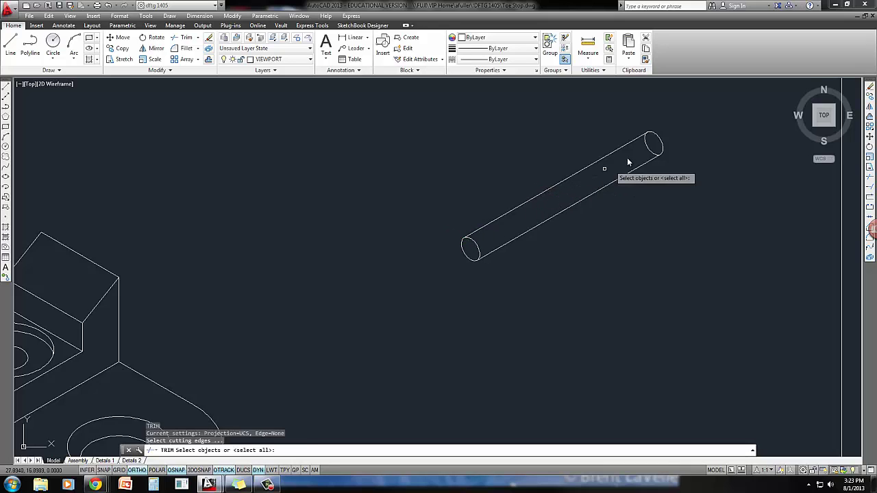
left_click(648, 147)
key("Escape")
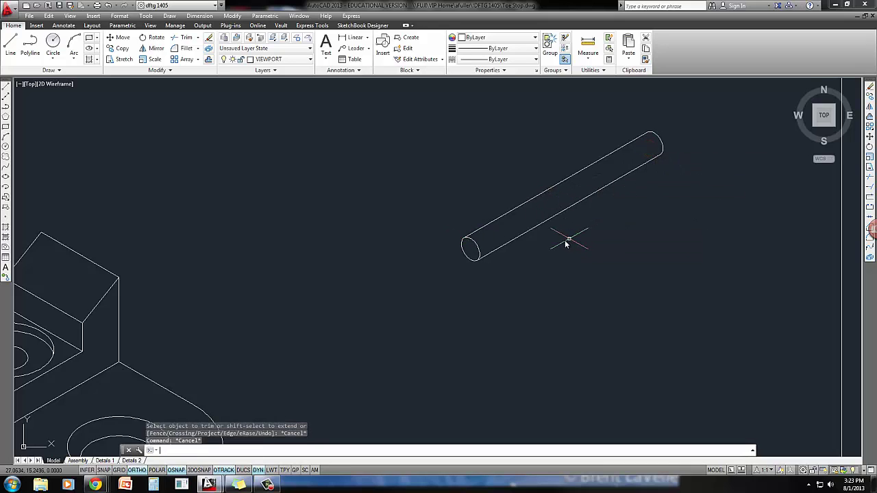
- Check the clevis pin help sheet in the browser for the cross-hole construction steps, and return to the AutoCAD drawing
scroll(508, 270, "up", 3)
scroll(489, 270, "down", 2)
middle_click_drag(391, 337, 366, 345)
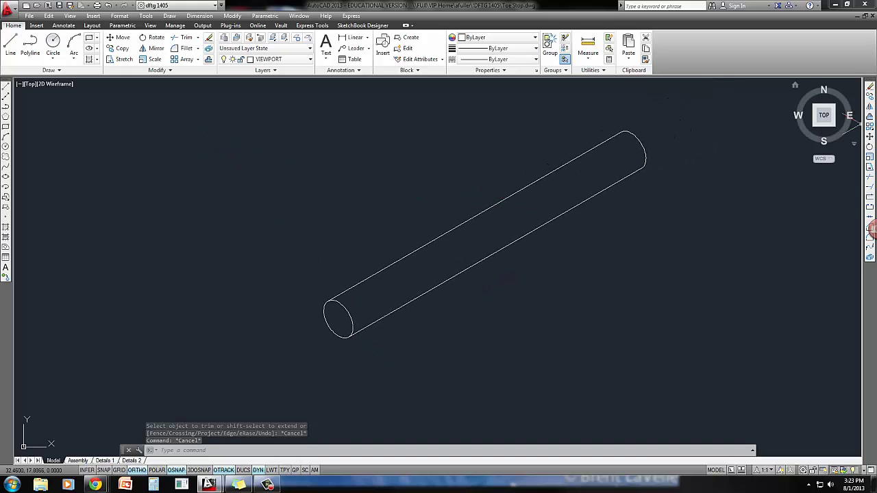
left_click(95, 484)
double_click(786, 24)
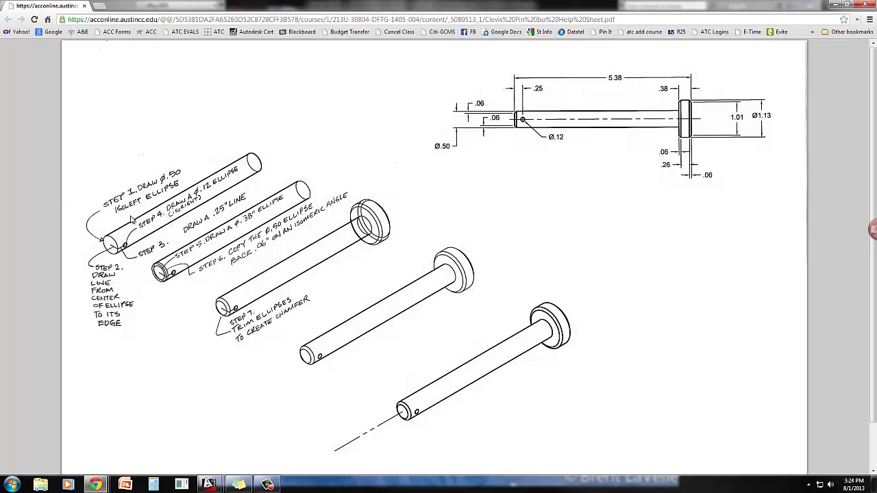
left_click_drag(306, 5, 876, 87)
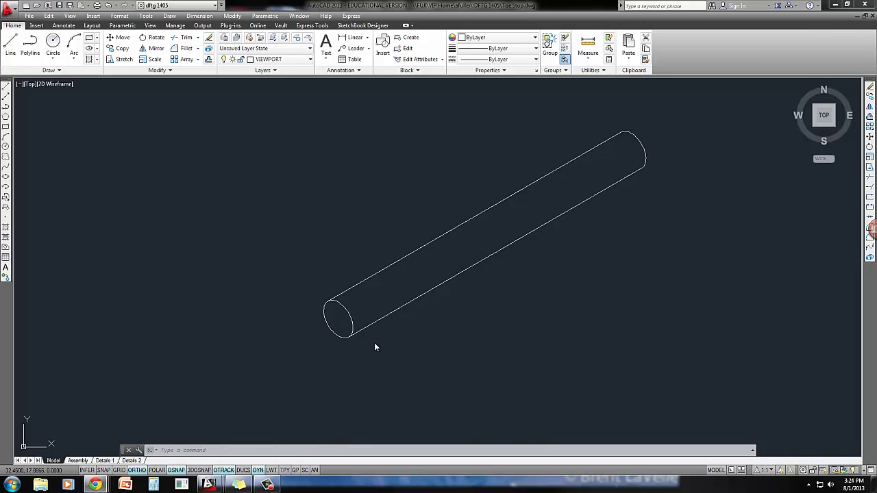
- Draw construction lines from the front ellipse's center: .25 at 330° to its edge, and .25 at 30° along the shaft
type("l")
key("Return")
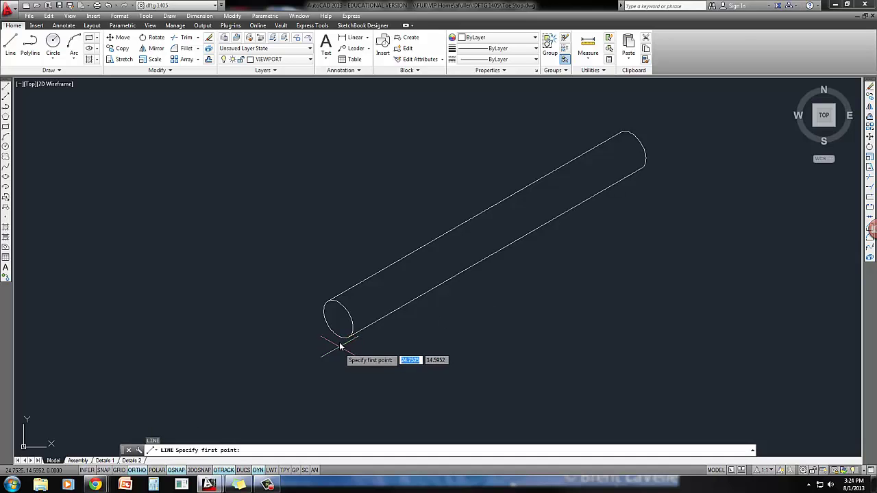
left_click(337, 317)
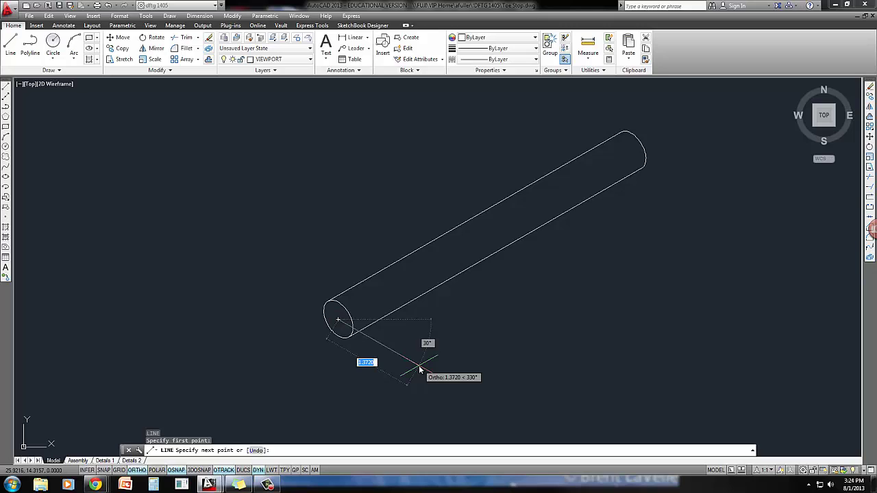
type("1")
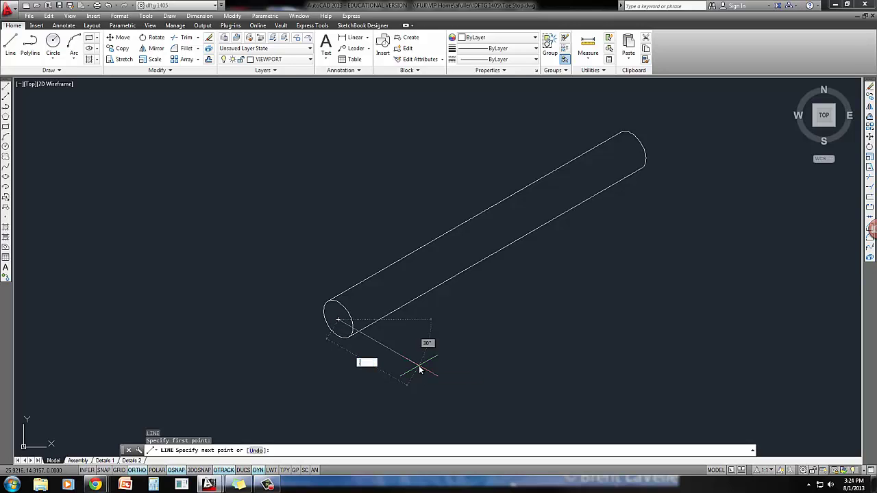
type("25")
key("Return")
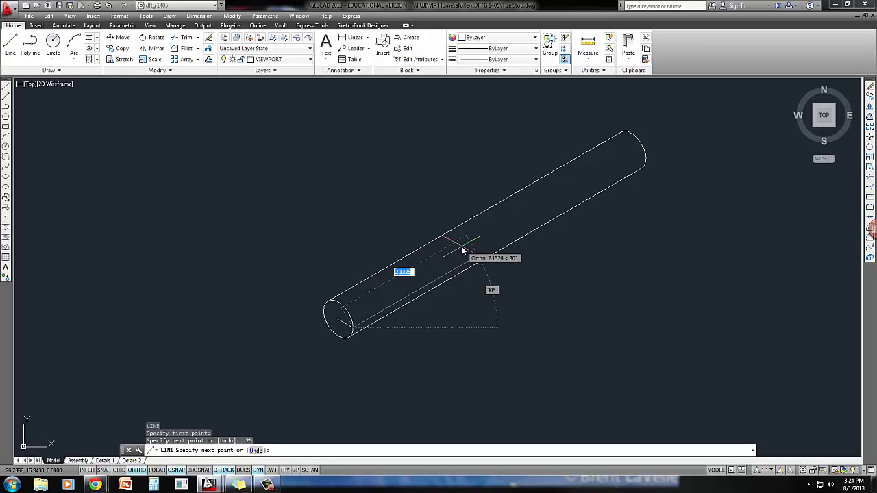
type(".25")
key("Return")
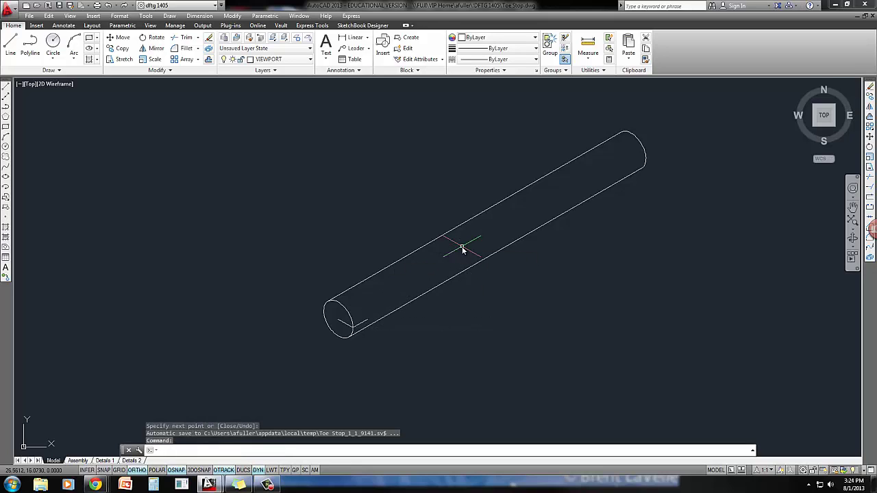
key("Return")
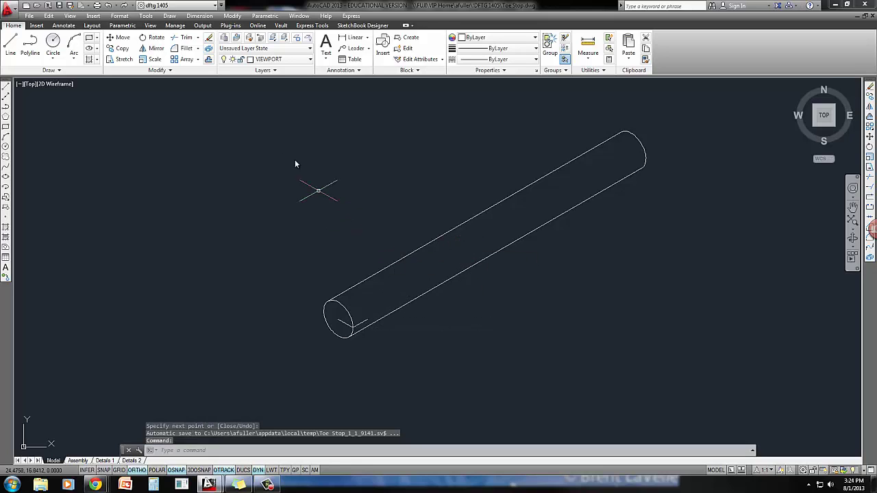
- Draw a .12 diameter right-isoplane isocircle for the cross hole, centered on the end of the construction line along the shaft
left_click(5, 177)
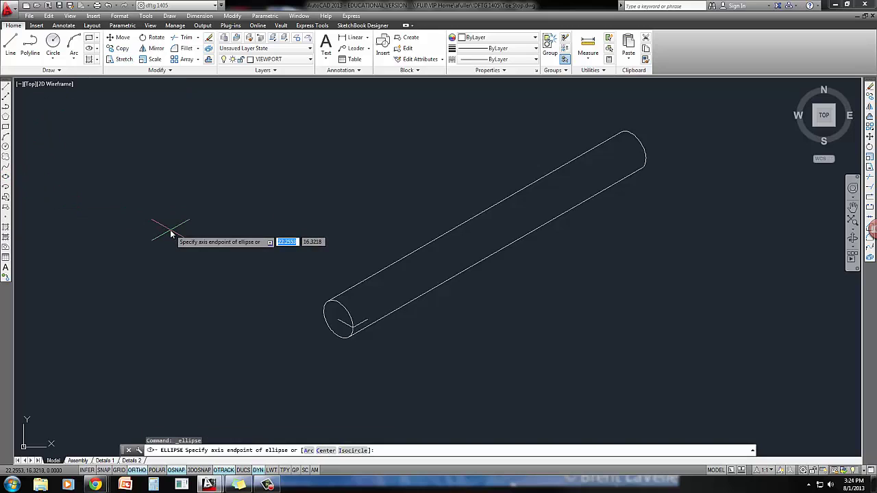
type("i")
key("Return")
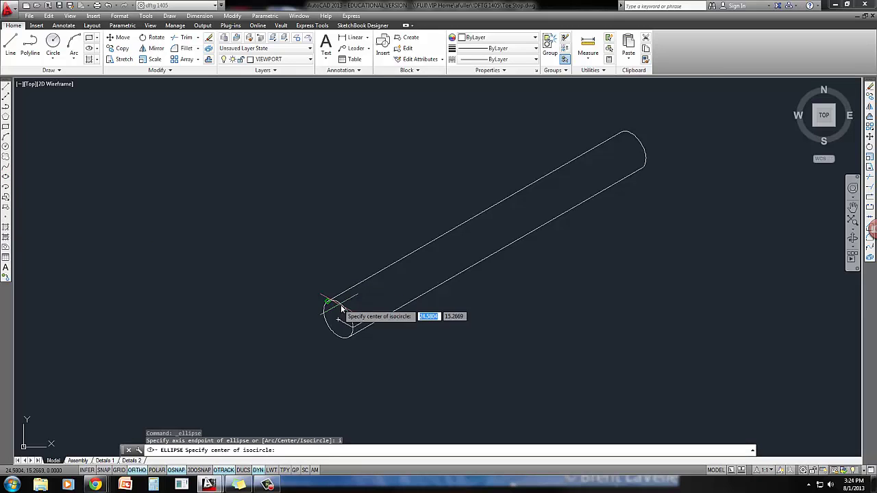
left_click(368, 320)
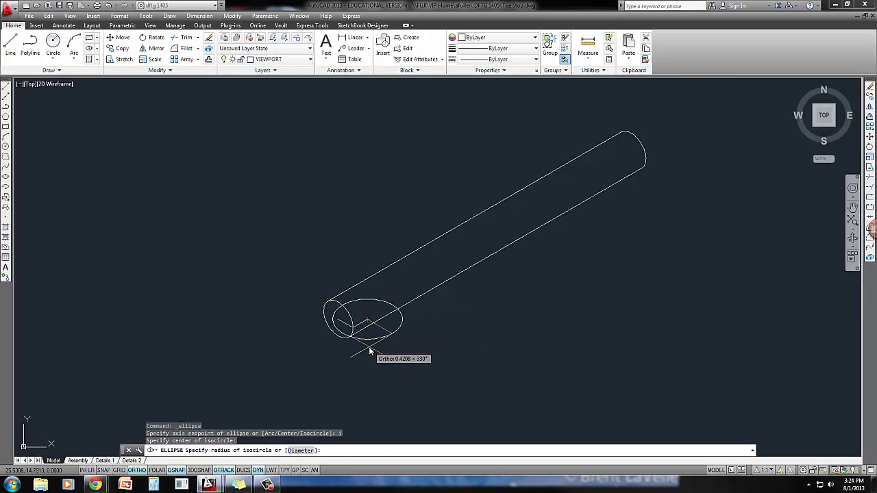
key("F5")
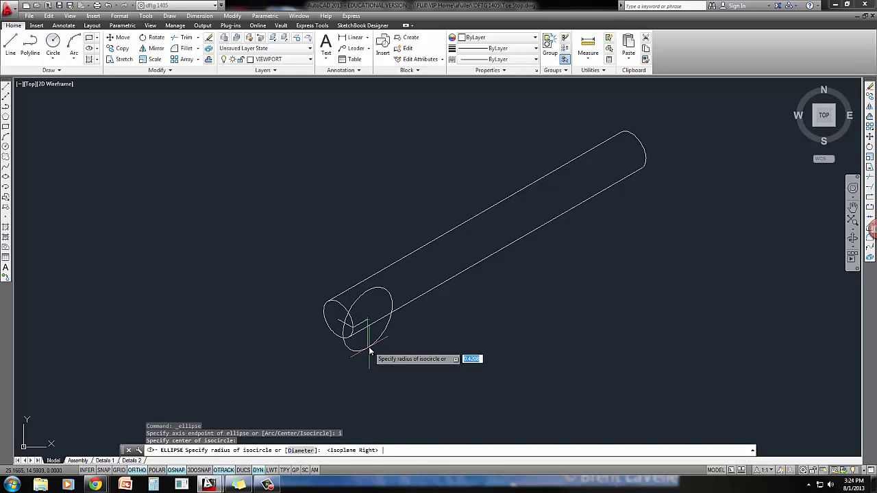
type("d")
key("Return")
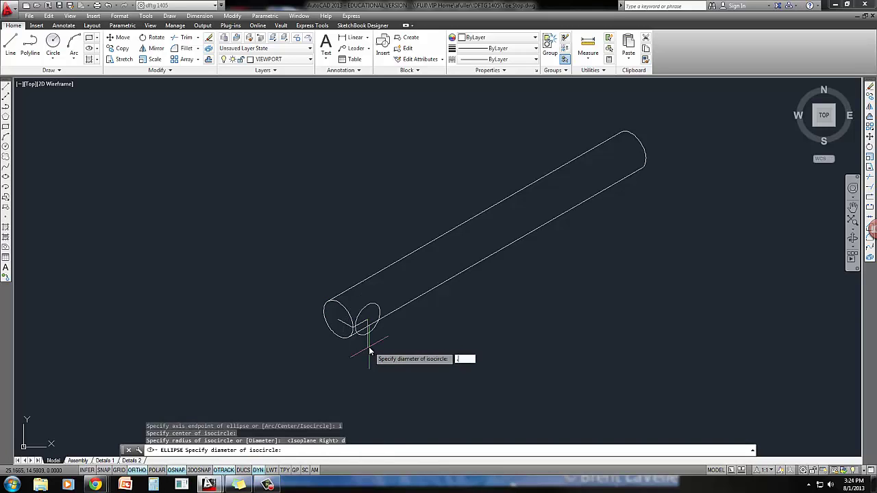
key("Return")
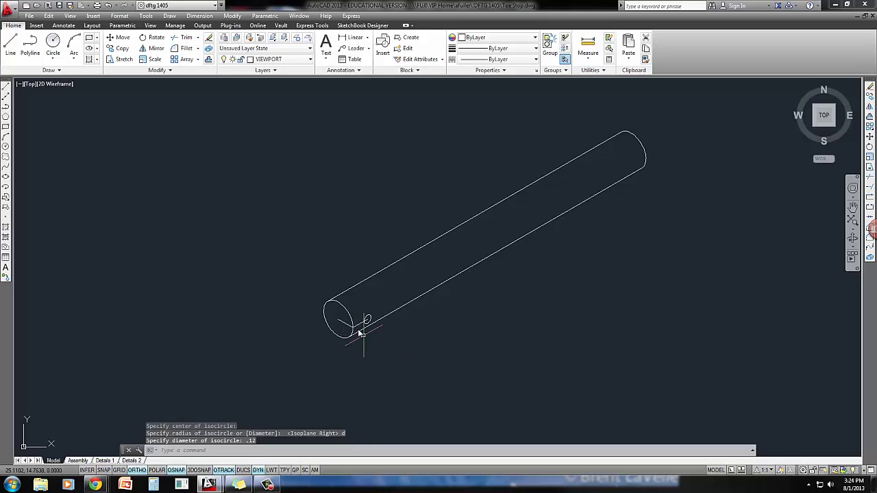
- Erase the two .25 construction lines between the front ellipse's center and the cross hole
left_click(357, 324)
left_click(348, 328)
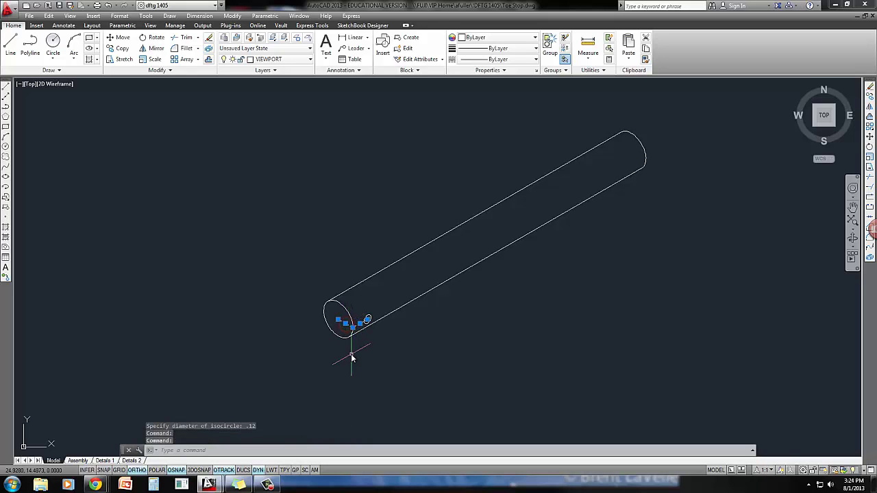
key("Delete")
middle_click_drag(338, 376, 319, 376)
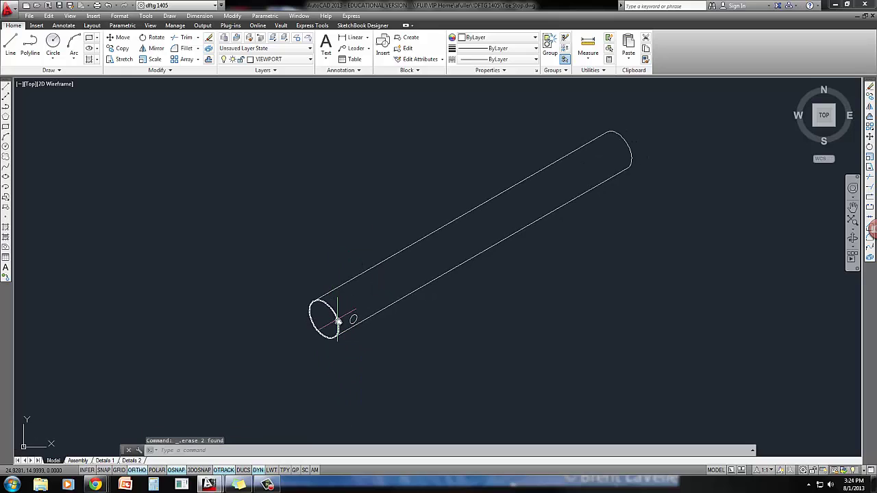
- Check the help sheet for the chamfer construction and the Toe Stop Layouts drawing for the cleat pin, and return to the Toe Stop drawing
mouse_move(339, 322)
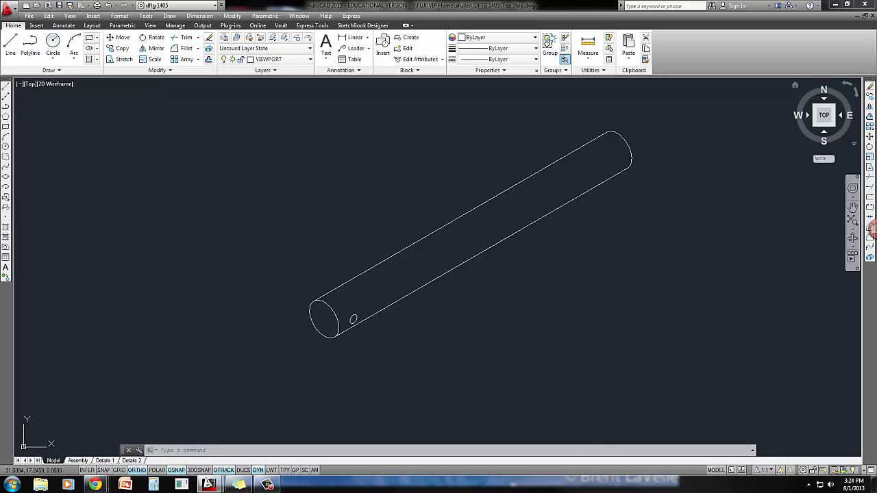
left_click(96, 485)
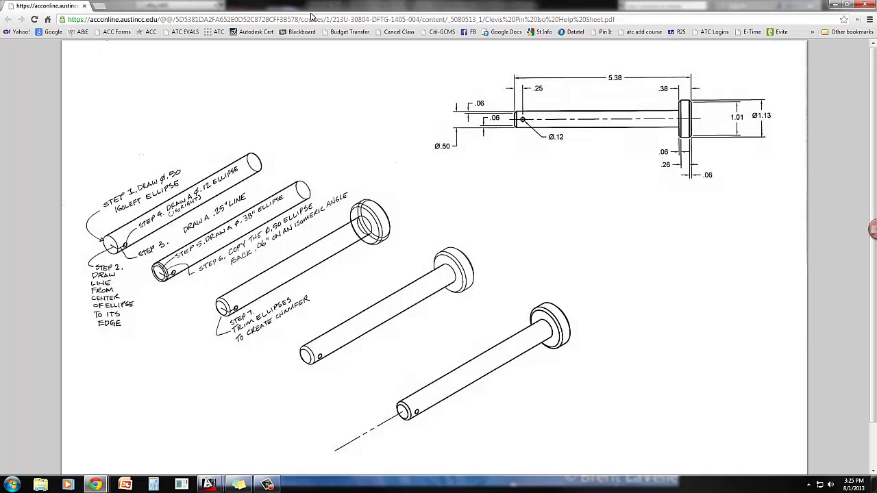
left_click(834, 5)
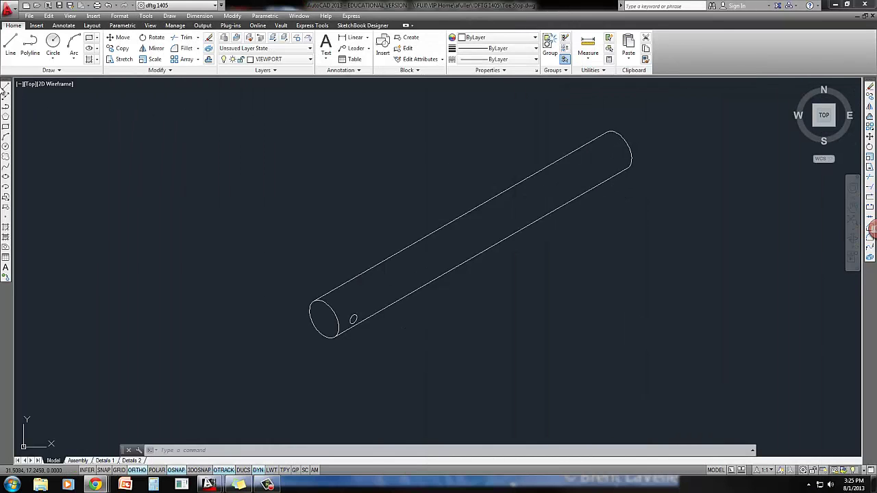
left_click(201, 230)
key("Escape")
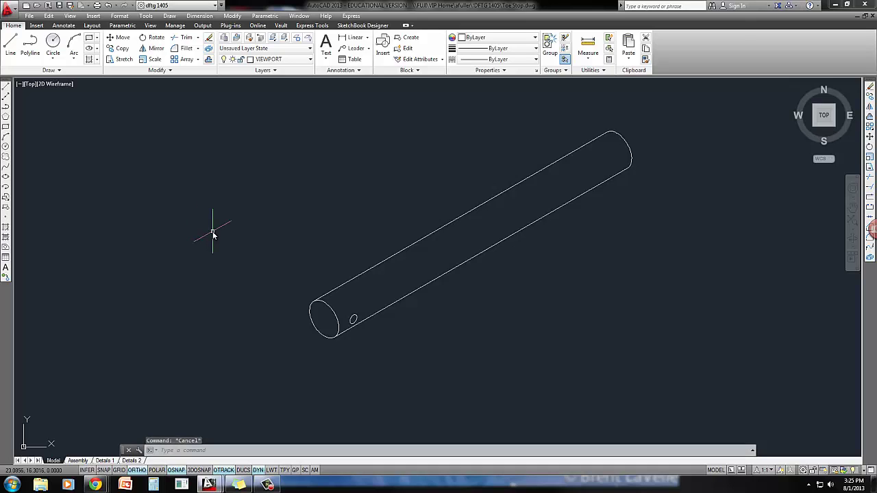
left_click(189, 224)
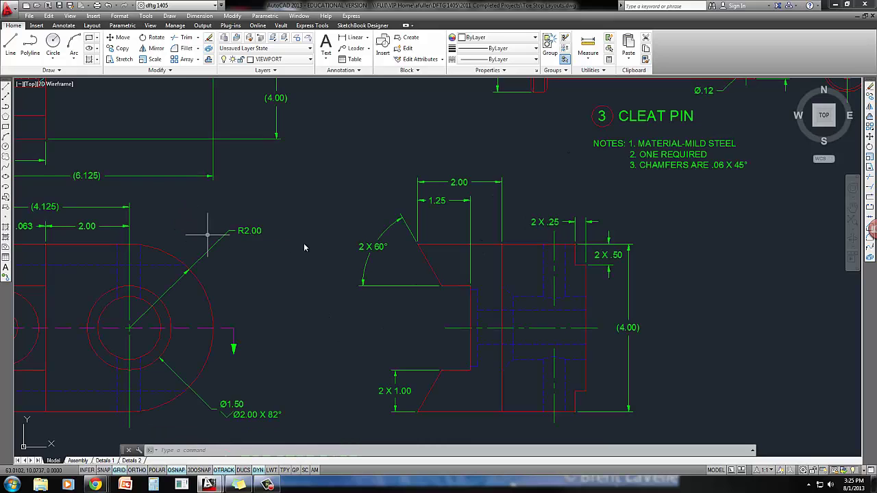
scroll(342, 226, "down", 4)
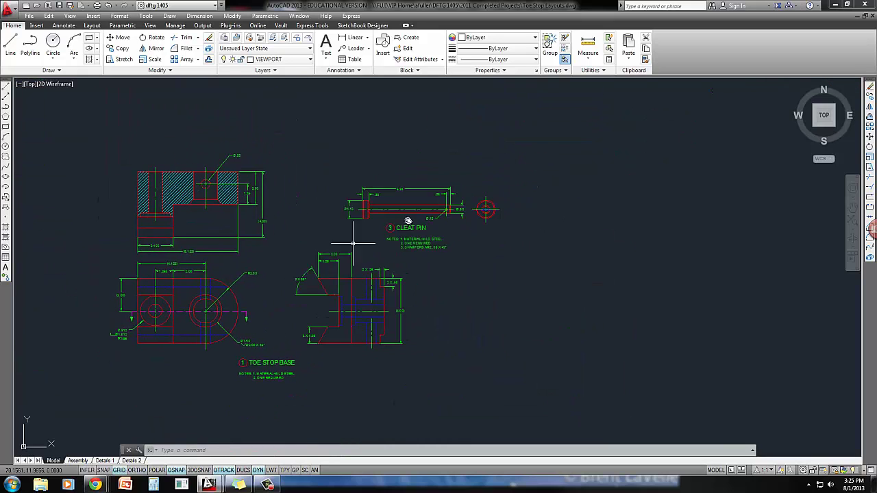
scroll(464, 172, "up", 5)
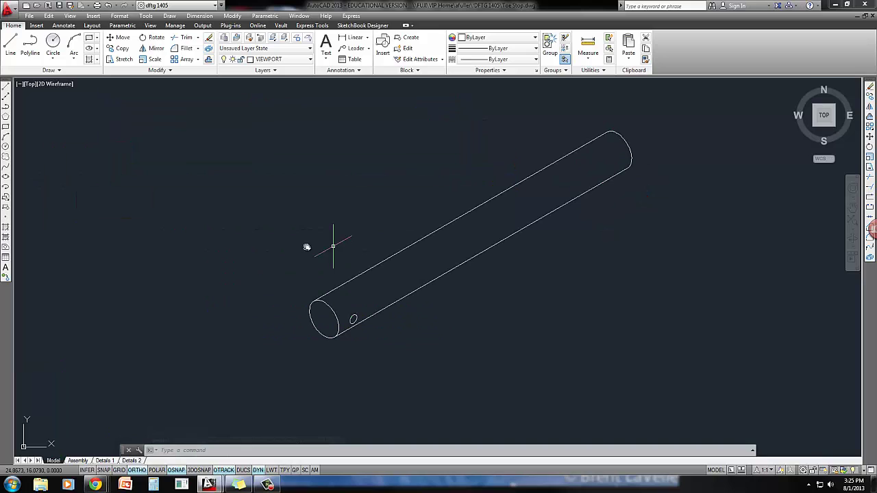
- Draw a .38 diameter left-isoplane isocircle centered on the shaft's front ellipse
left_click(5, 179)
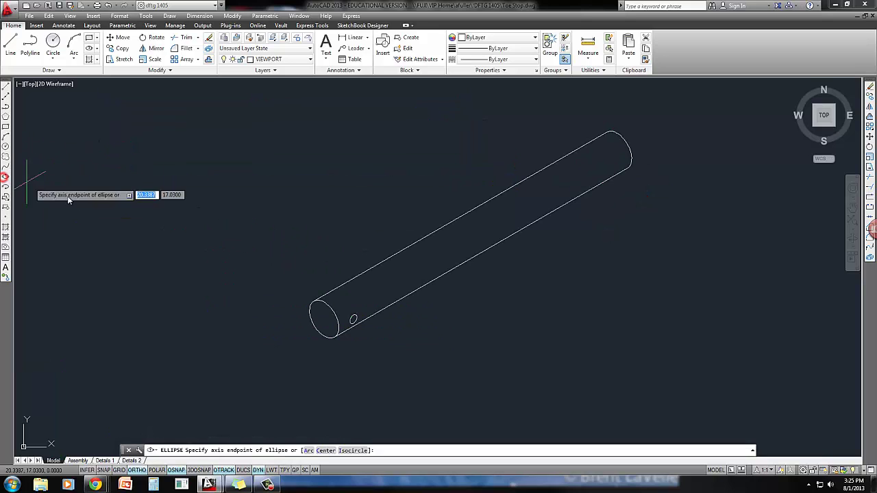
type("i")
key("Return")
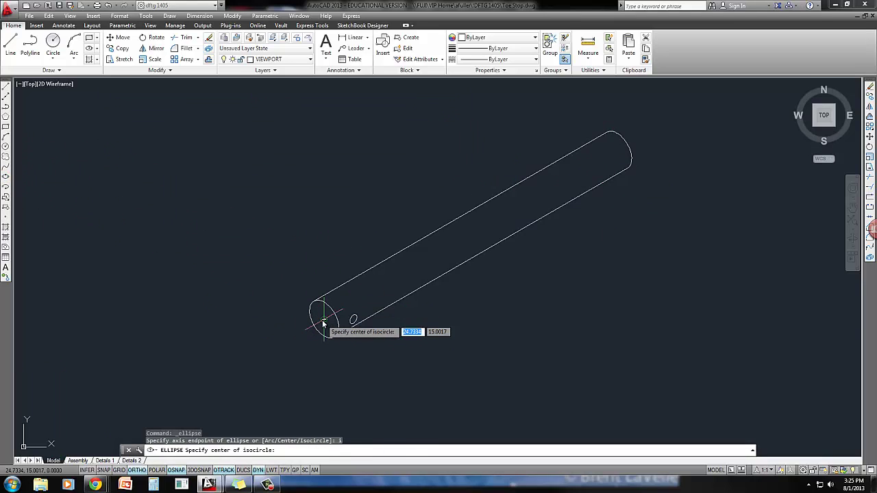
left_click(323, 321)
key("F5")
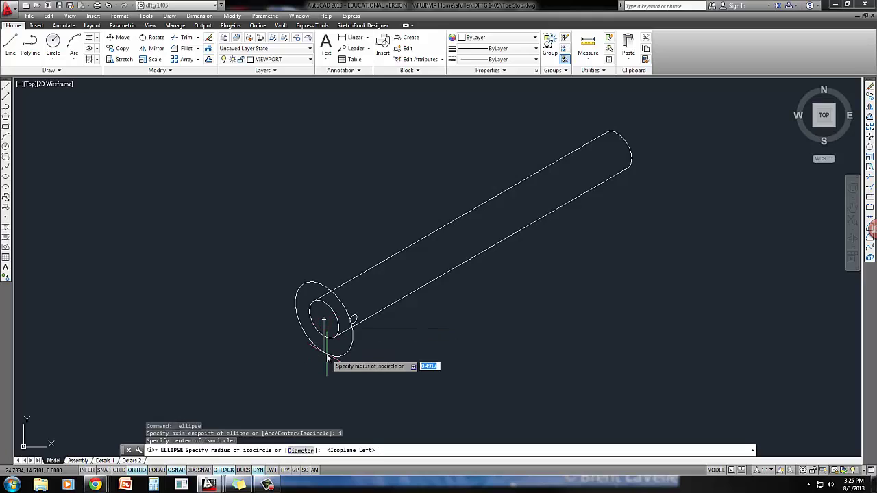
type("d")
key("Return")
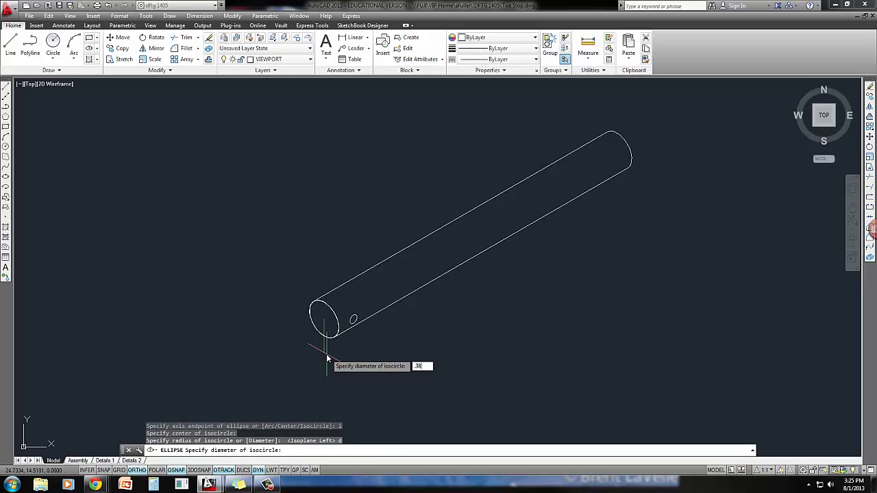
type(".38")
key("Return")
- Move the outer front ellipse .06 back along the shaft at 30° on the top isoplane
scroll(312, 332, "up", 2)
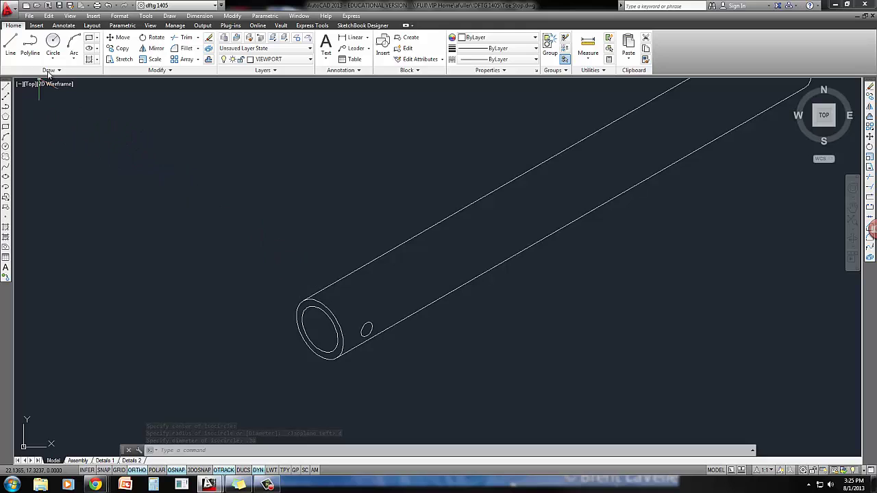
left_click(119, 37)
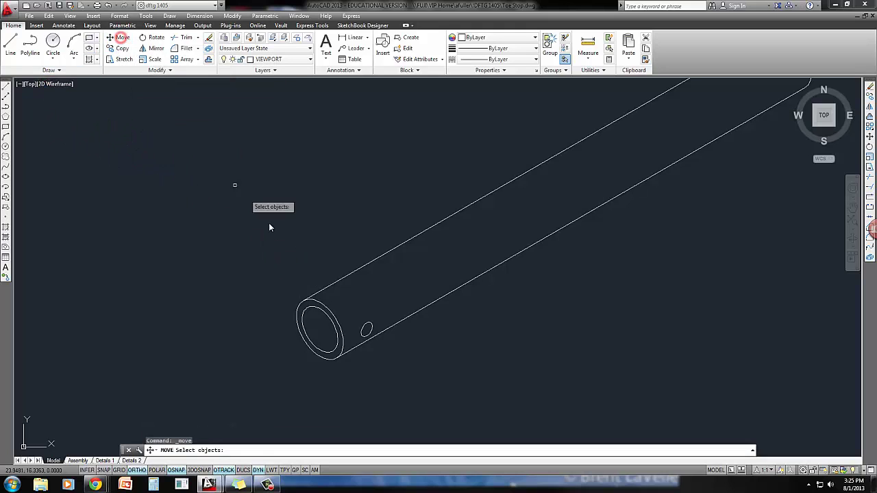
left_click(334, 317)
key("Return")
left_click(349, 302)
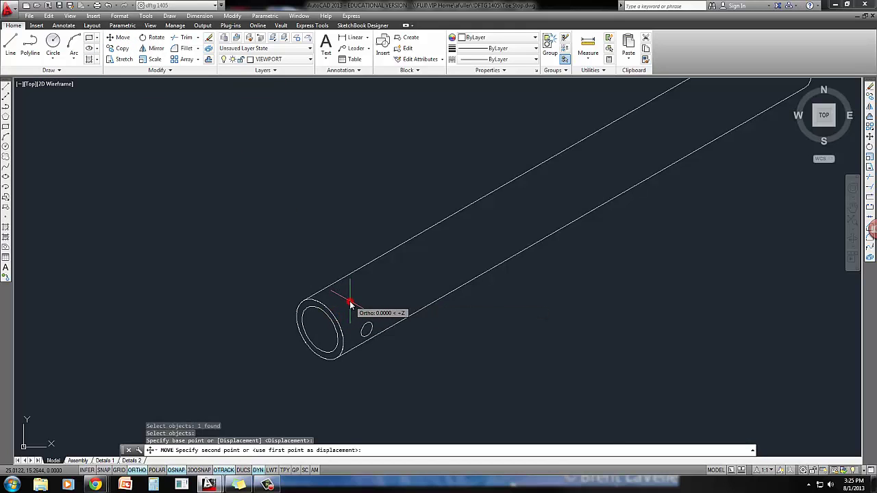
key("F5")
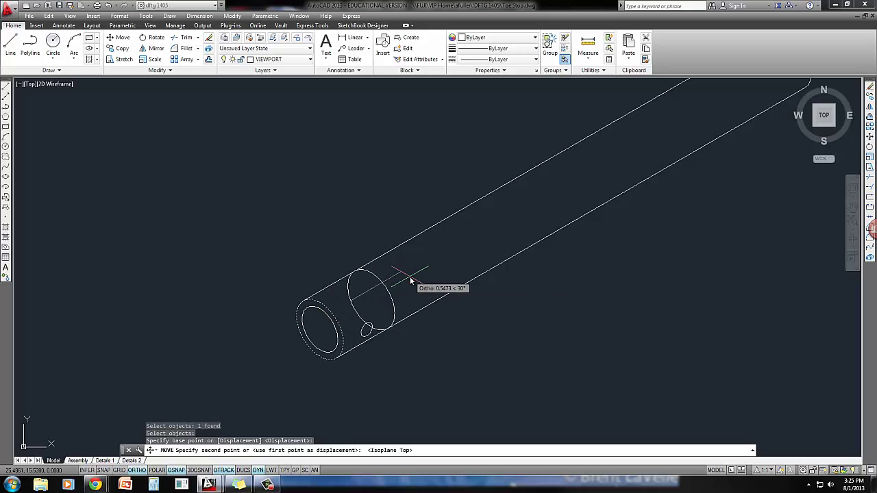
type(".06")
key("Return")
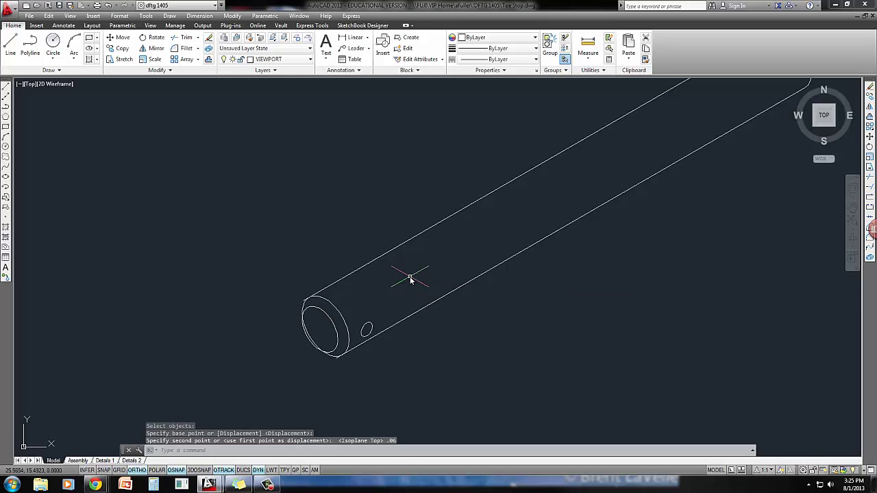
- Trim away the part of the moved outer ellipse that falls inside the .38 ellipse to form the chamfer
key("Return")
type("tr")
key("Return")
key("Return")
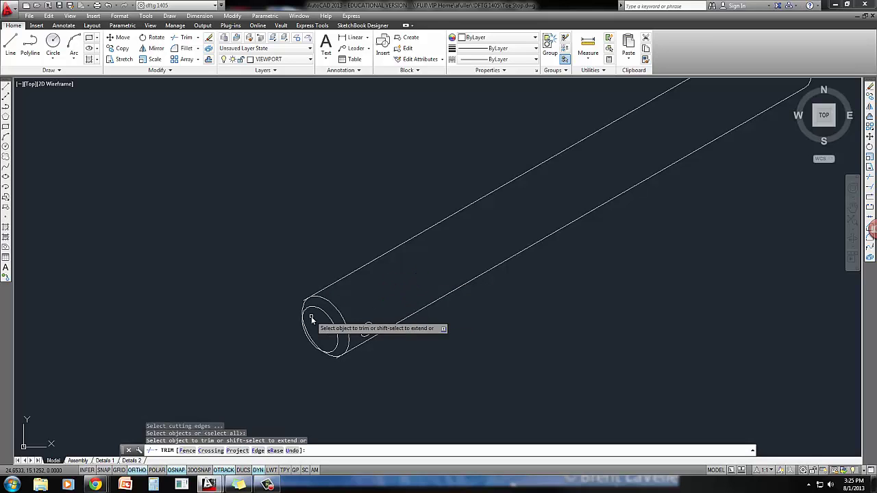
scroll(307, 344, "up", 2)
left_click(306, 346)
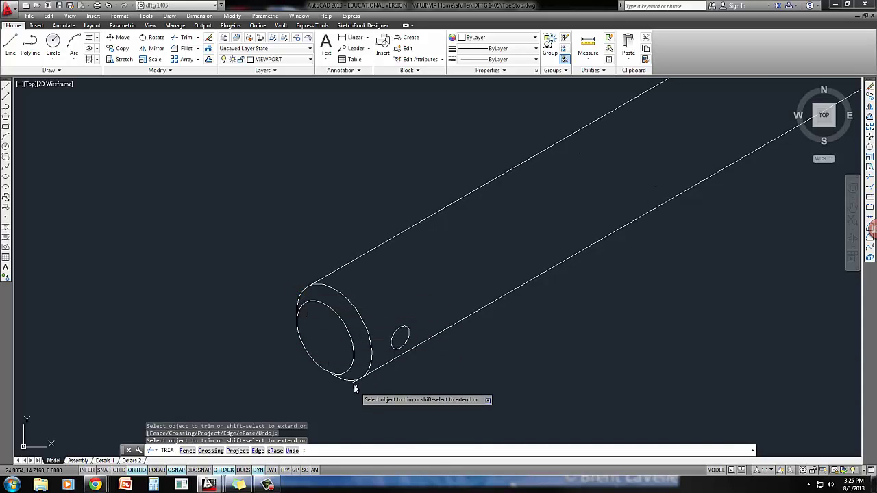
scroll(445, 397, "down", 4)
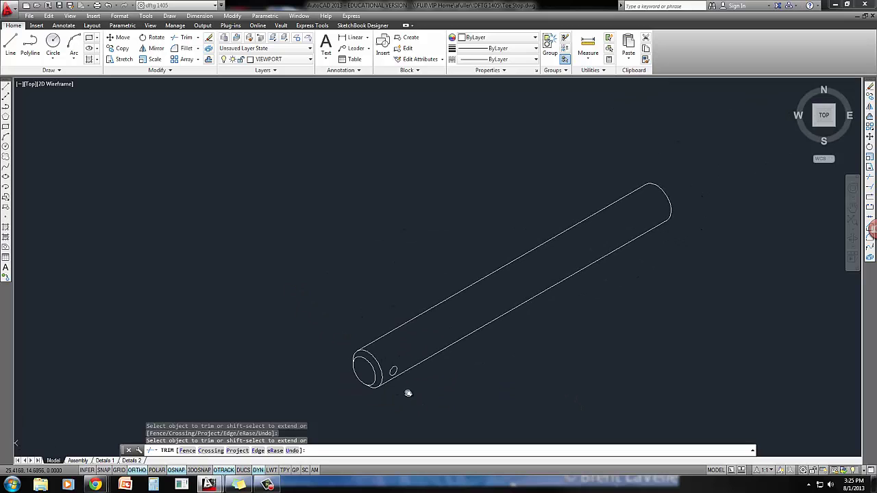
key("Escape")
- Check the clevis pin help sheet in the browser for the head dimensions, and return to the AutoCAD drawing
middle_click_drag(411, 389, 395, 351)
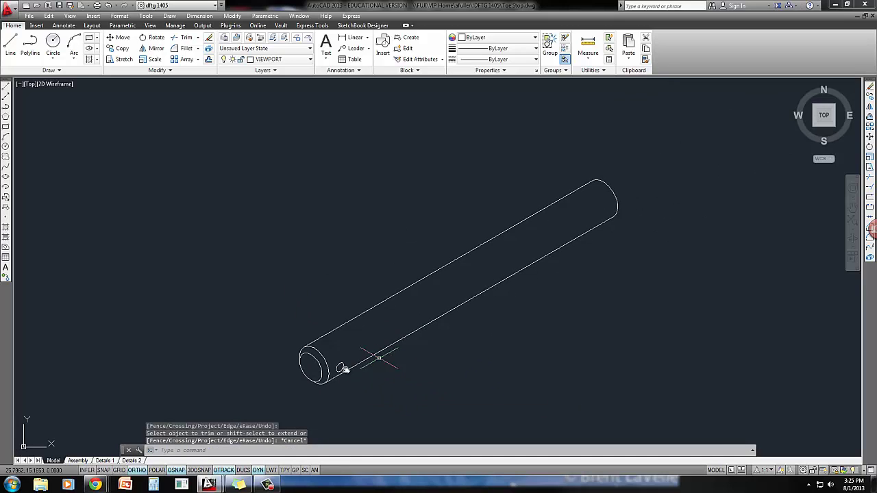
middle_click_drag(547, 234, 523, 237)
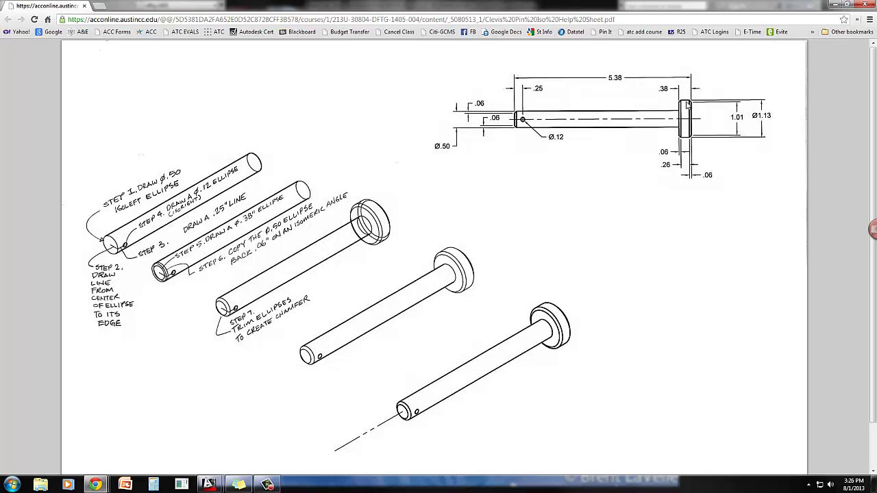
double_click(675, 9)
left_click(675, 7)
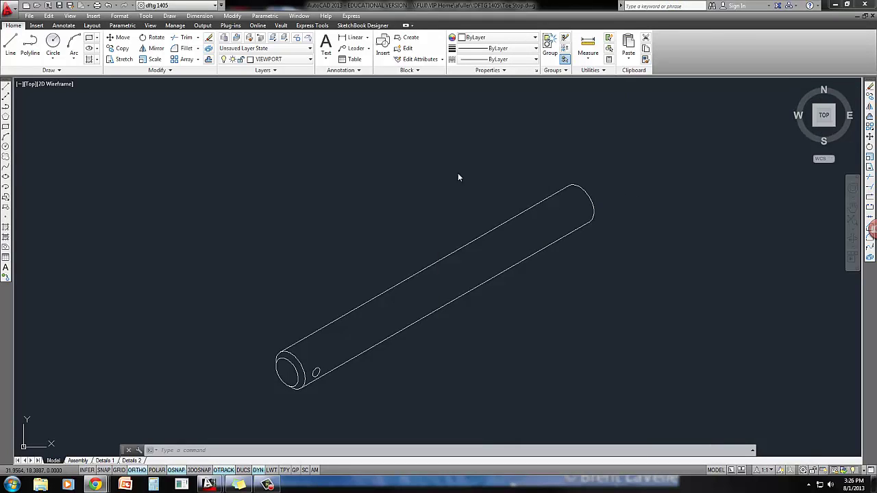
left_click(459, 197)
- Draw a 1.13 diameter left-isoplane isocircle for the head, centered on the ellipse at the shaft's far end
left_click(6, 177)
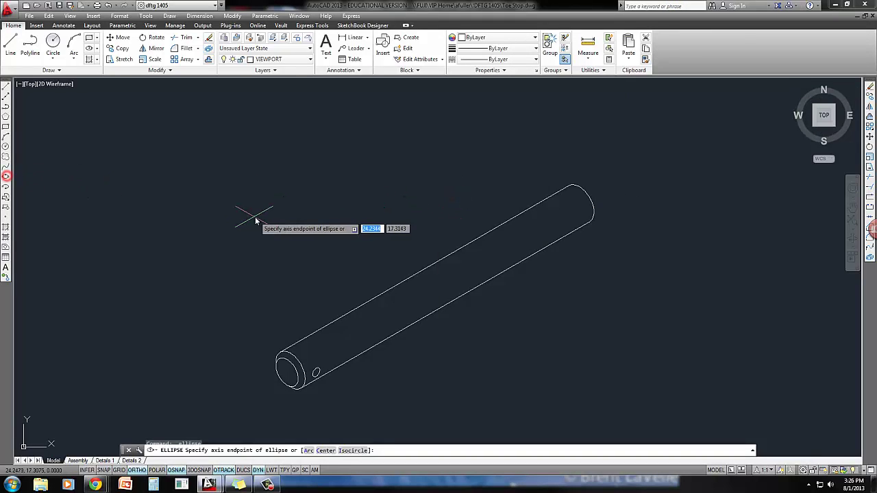
type("i")
key("Return")
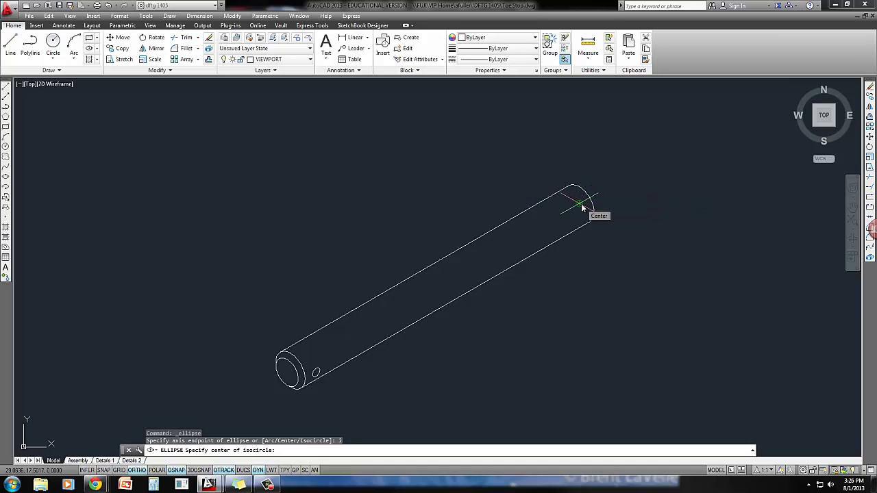
left_click(580, 205)
key("F5")
key("F5")
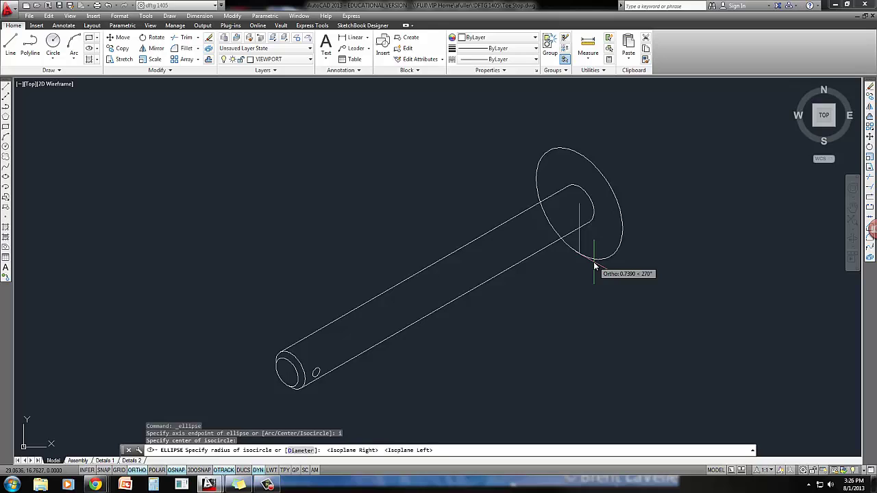
type("d")
key("Return")
type("1.13")
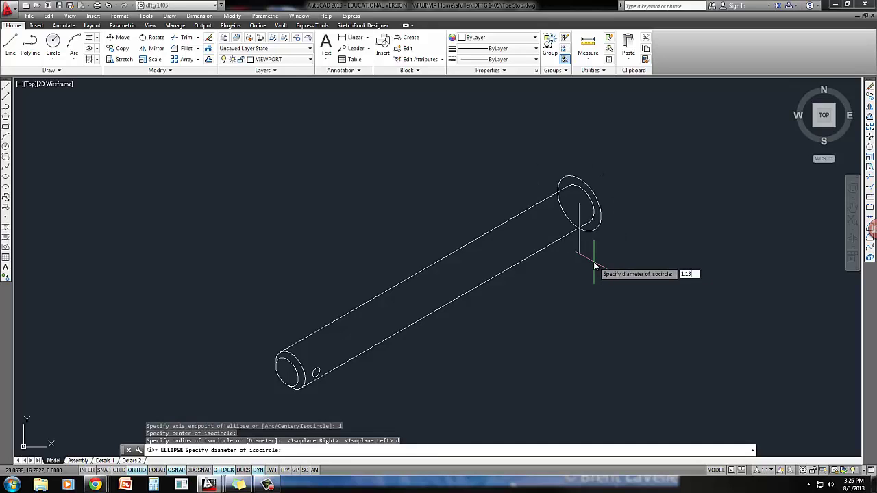
key("Return")
- Draw a 1.01 diameter left-isoplane isocircle concentric with the 1.13 head ellipse
key("Return")
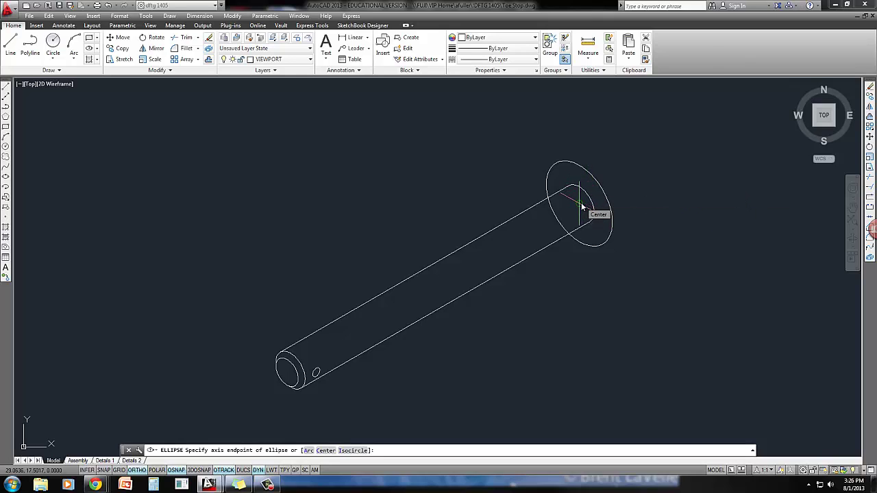
type("i")
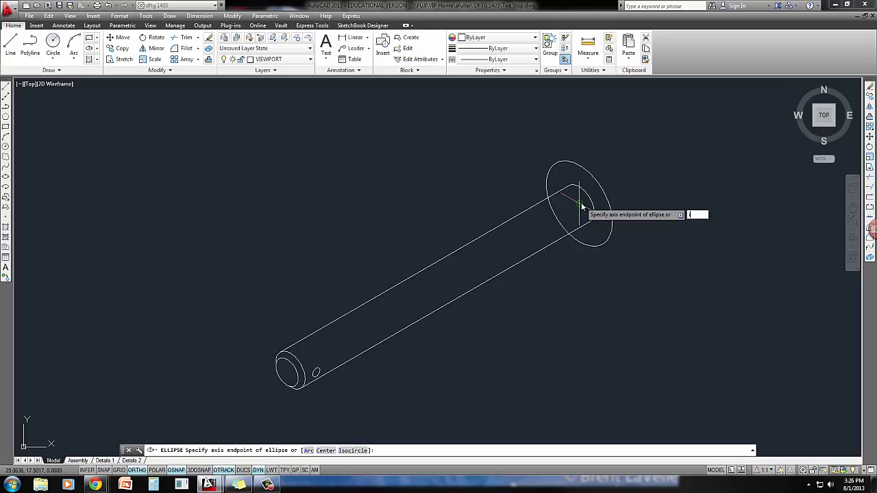
key("Return")
left_click(581, 209)
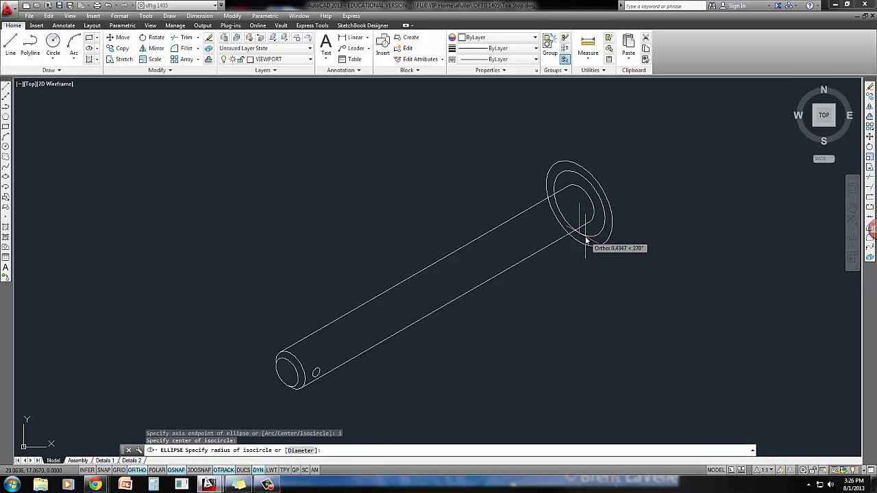
type("d")
key("Return")
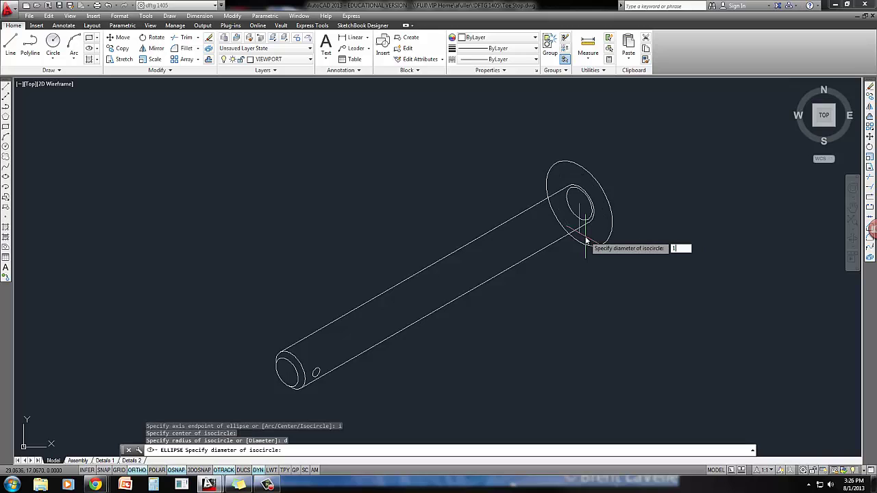
key("Return")
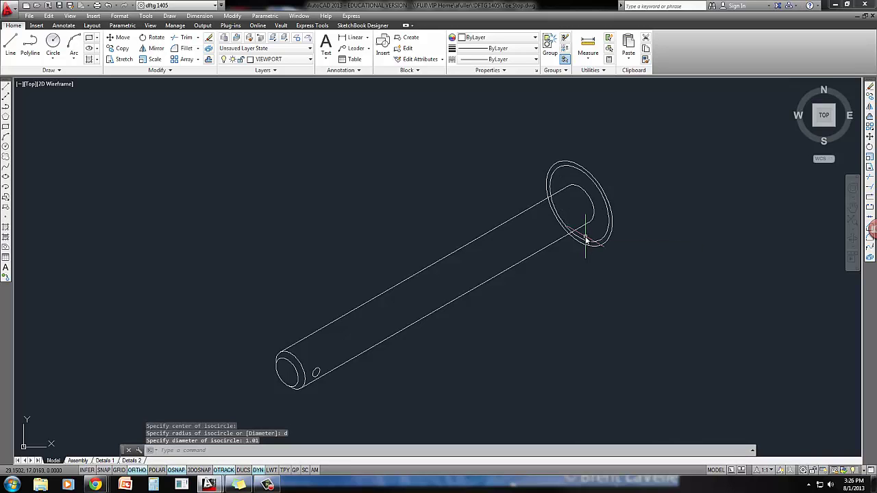
- Copy the 1.13 and 1.01 head ellipses .38 along the 30° shaft axis, away from the shaft
mouse_move(586, 238)
middle_mouse_down()
mouse_move(548, 245)
mouse_move(561, 185)
middle_mouse_up()
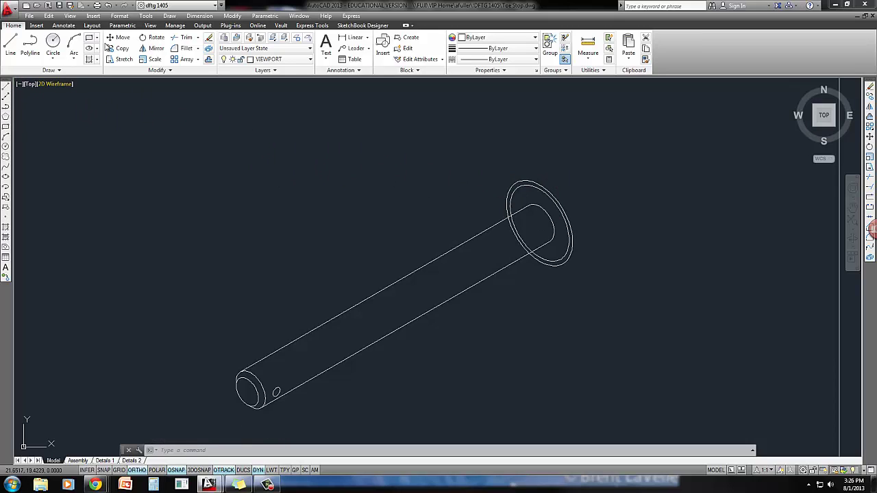
left_click(118, 49)
left_click(541, 169)
left_click(526, 196)
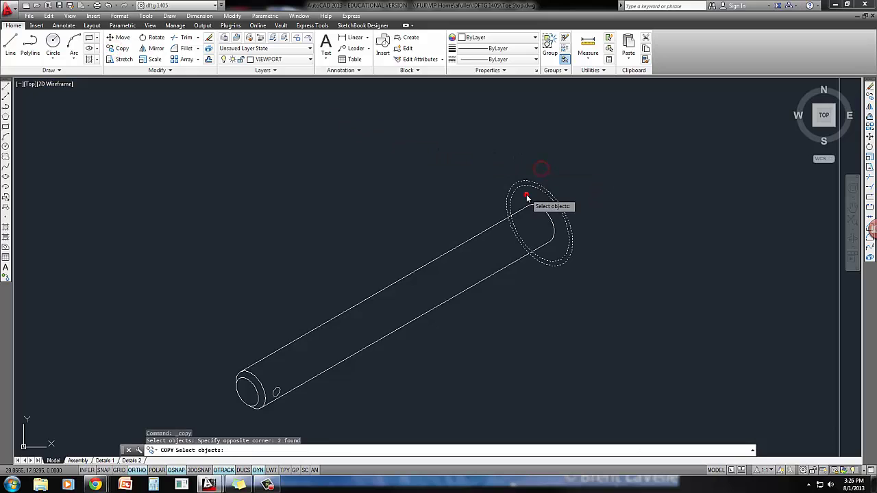
key("Return")
left_click(525, 168)
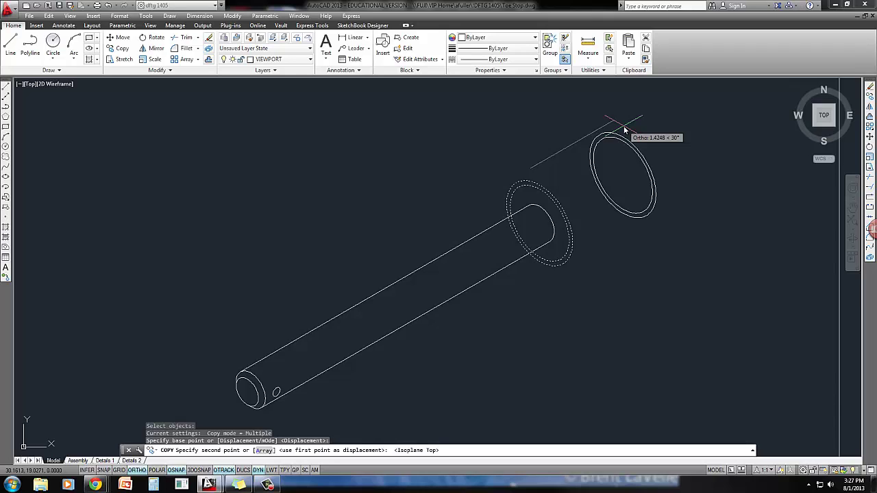
type("38")
key("Return")
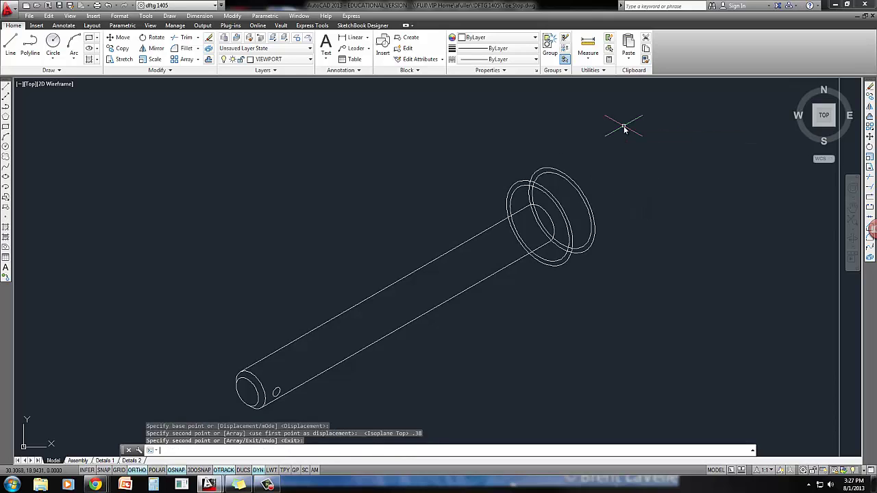
key("Return")
middle_click_drag(586, 177, 587, 165)
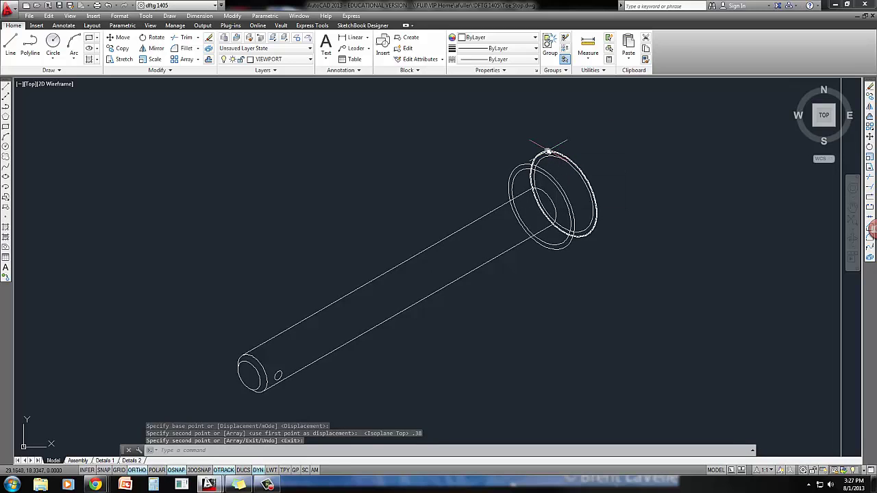
mouse_move(547, 149)
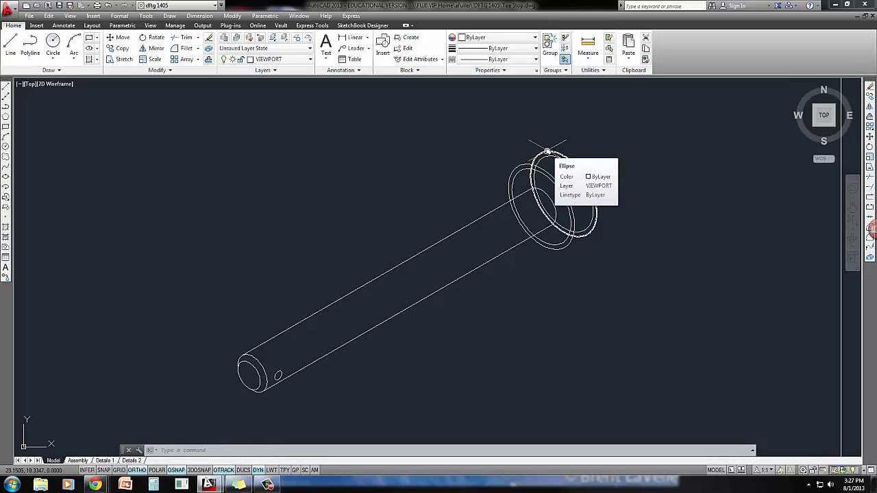
left_click(122, 48)
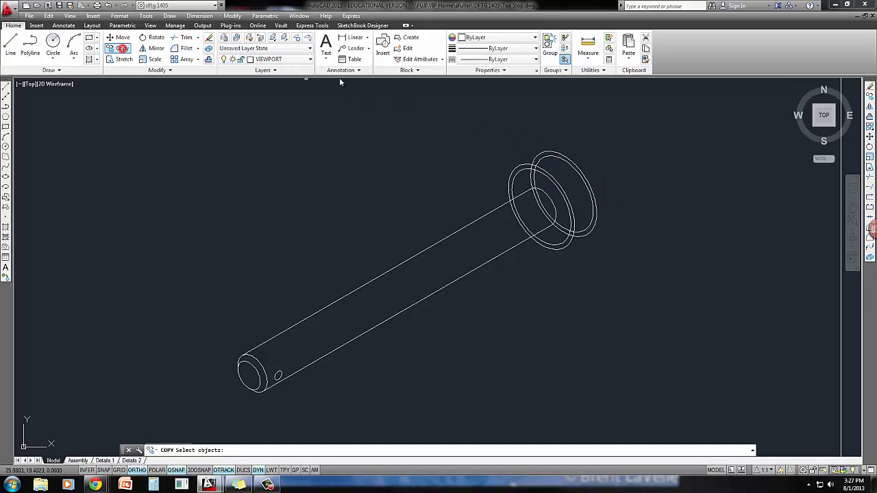
left_click(547, 152)
key("Return")
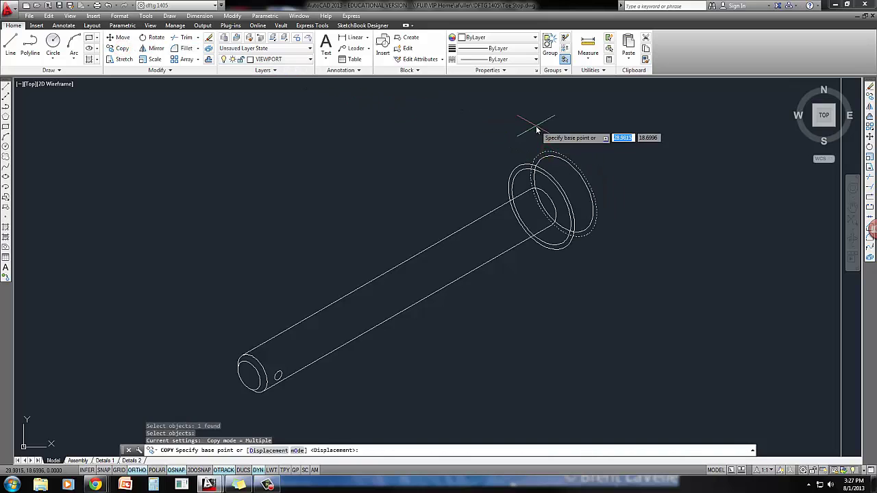
left_click(536, 127)
type(".0")
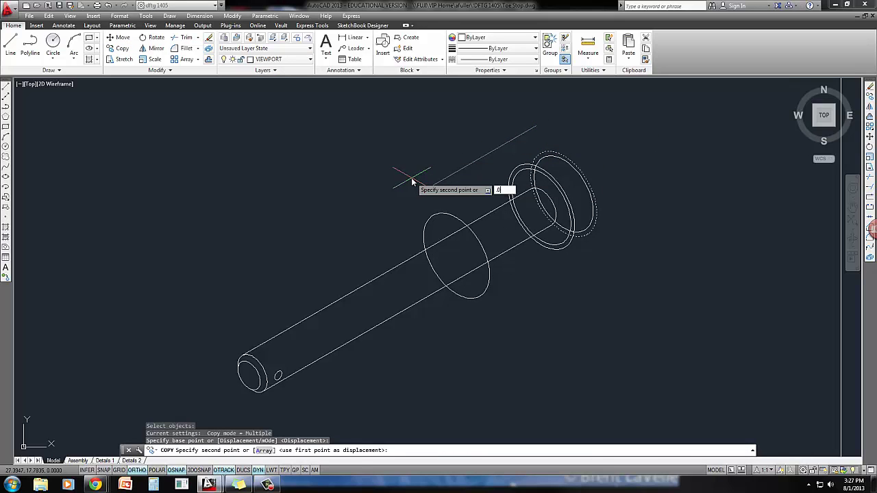
key("Escape")
- Move the rear 1.13 head ellipse .06 along the shaft axis toward the cross-hole end
left_click(118, 38)
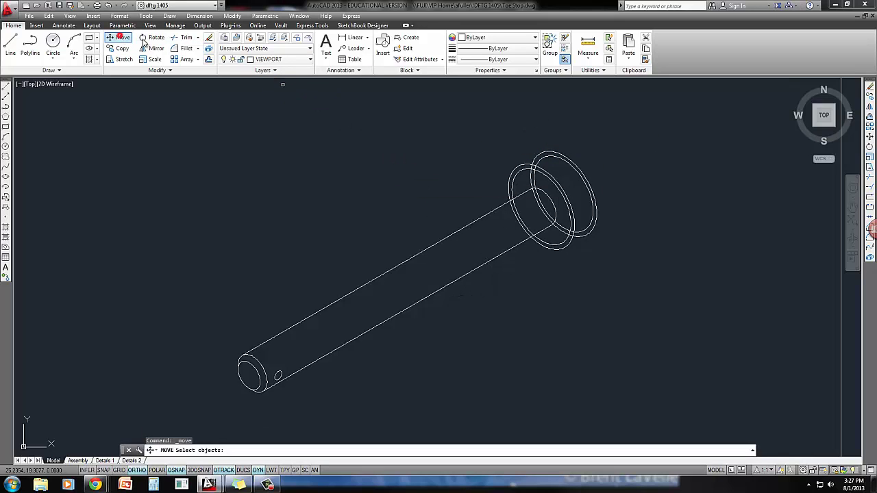
left_click(546, 151)
key("Return")
left_click(542, 120)
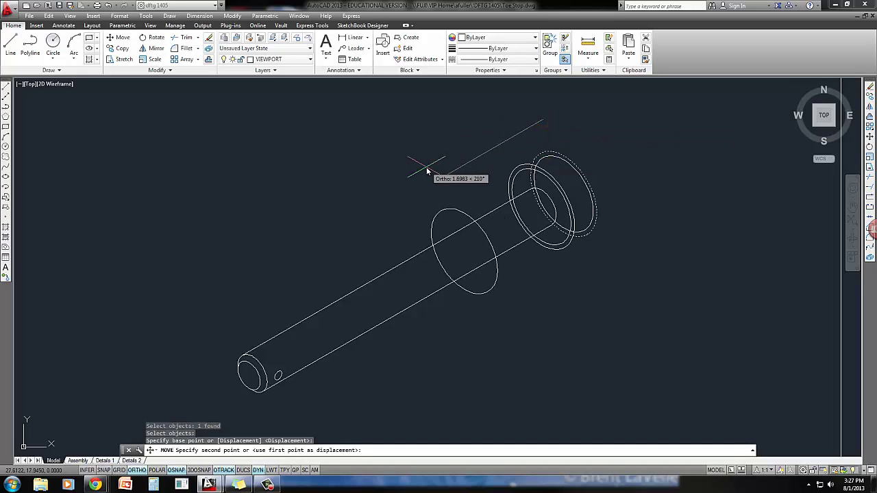
key("Escape")
- Move the front 1.13 head ellipse .06 along the shaft axis toward the rear of the head
key("Return")
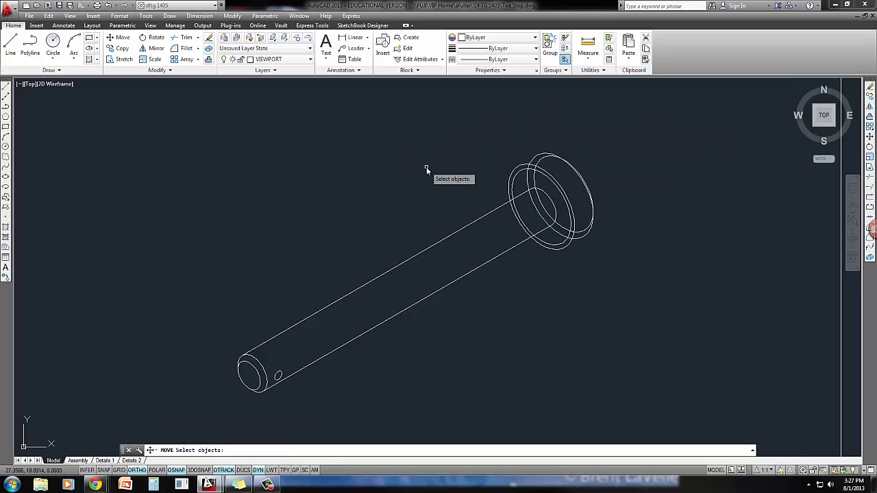
left_click(518, 168)
key("Return")
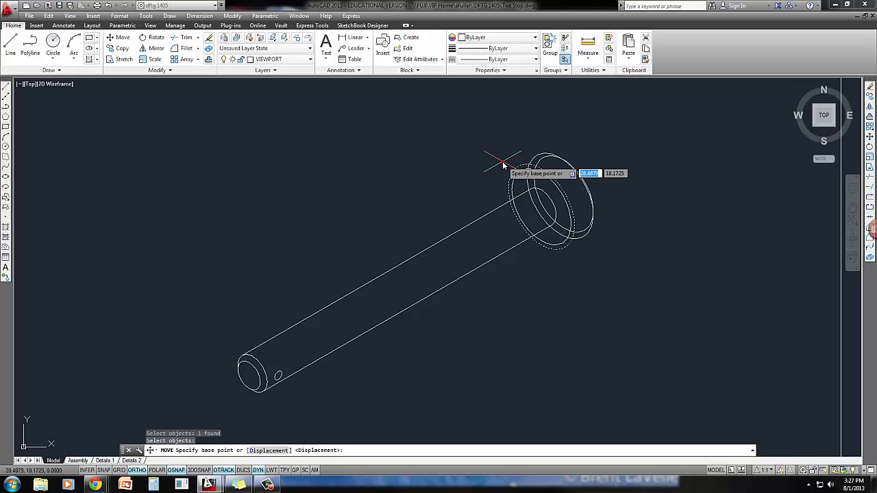
left_click(503, 163)
type(".06")
key("Return")
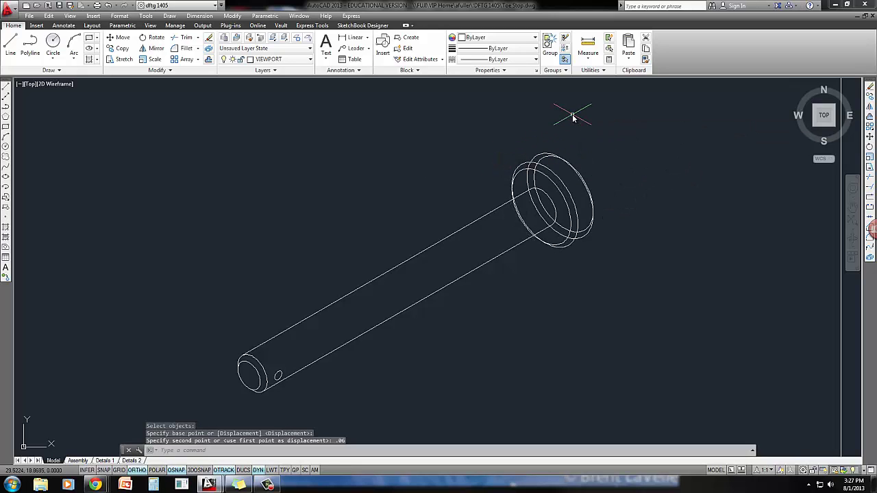
key("Return")
key("Escape")
key("Escape")
key("Escape")
- Draw the upper edge line of the head between the front and rear 1.13 ellipses
middle_click_drag(554, 176, 541, 180)
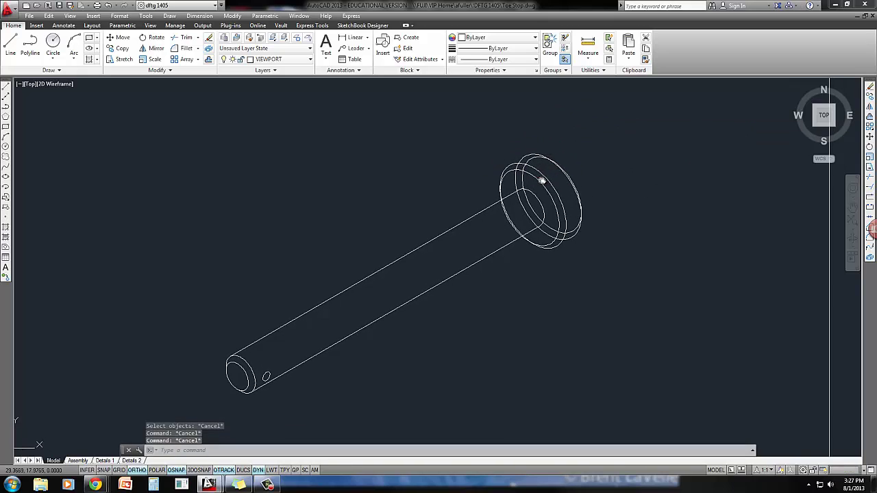
type("l")
key("Return")
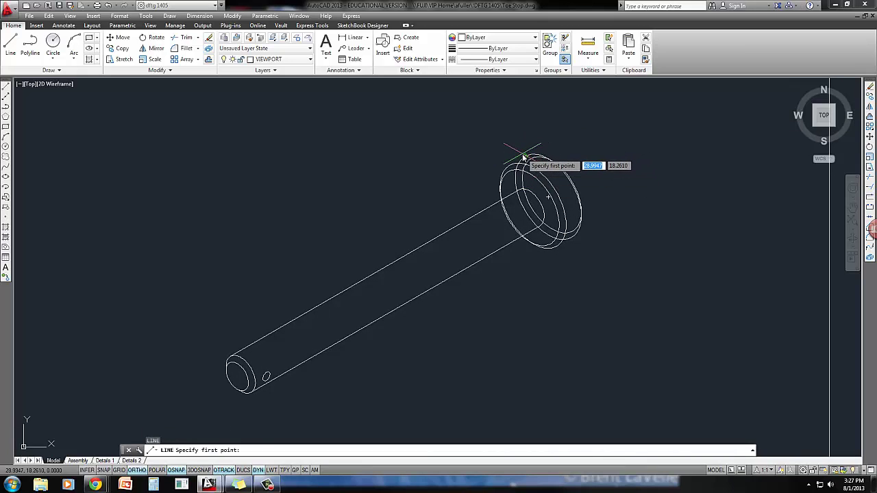
left_click(525, 159)
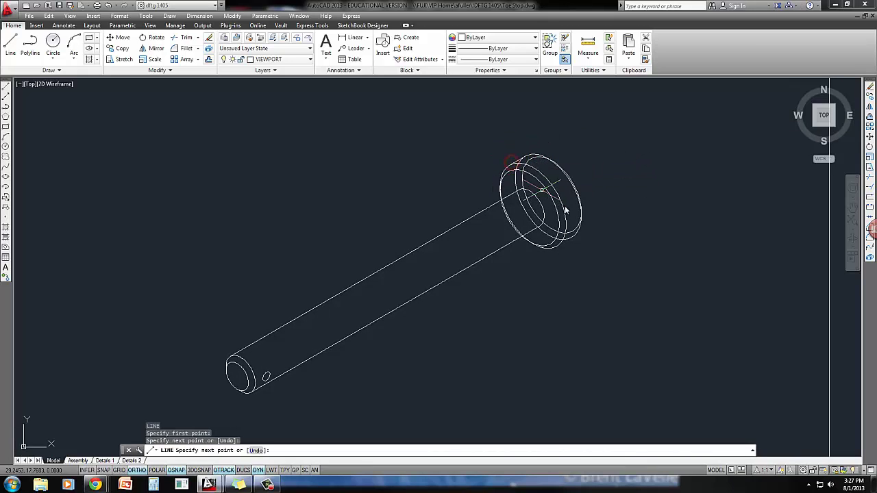
key("Escape")
key("Return")
left_click(574, 239)
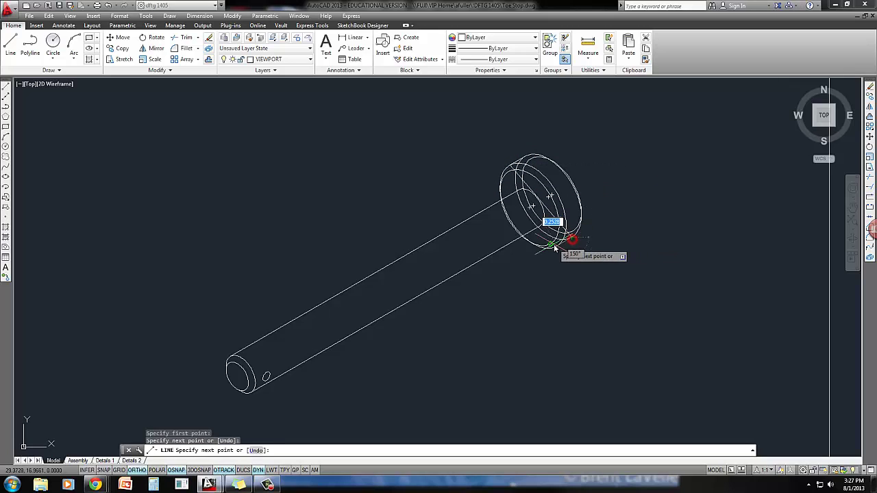
key("Escape")
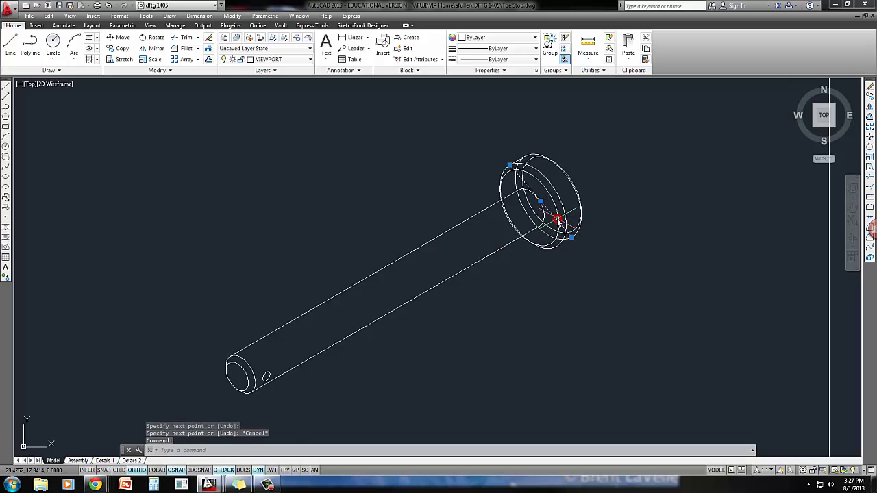
- Draw the lower edge line of the head between the rear and front 1.13 ellipses
key("Return")
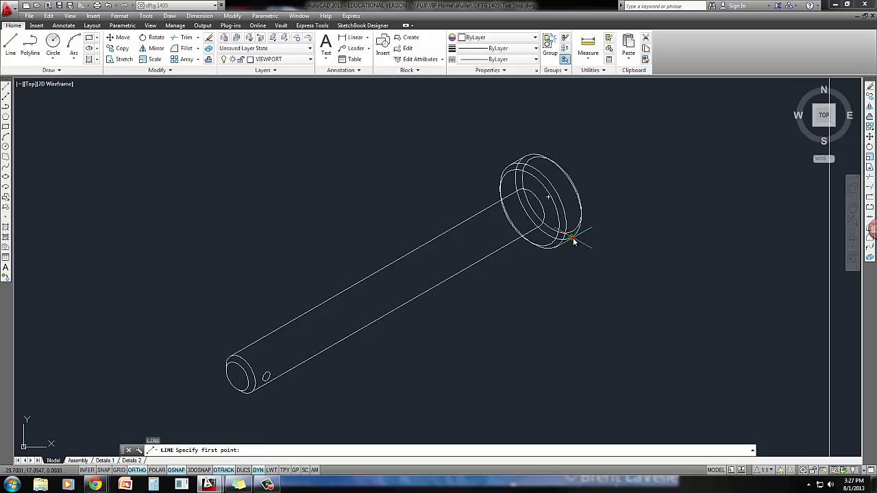
left_click(569, 236)
left_click(552, 249)
key("Escape")
mouse_move(548, 254)
middle_mouse_down()
mouse_move(541, 261)
mouse_move(529, 251)
middle_mouse_up()
key("Escape")
key("Escape")
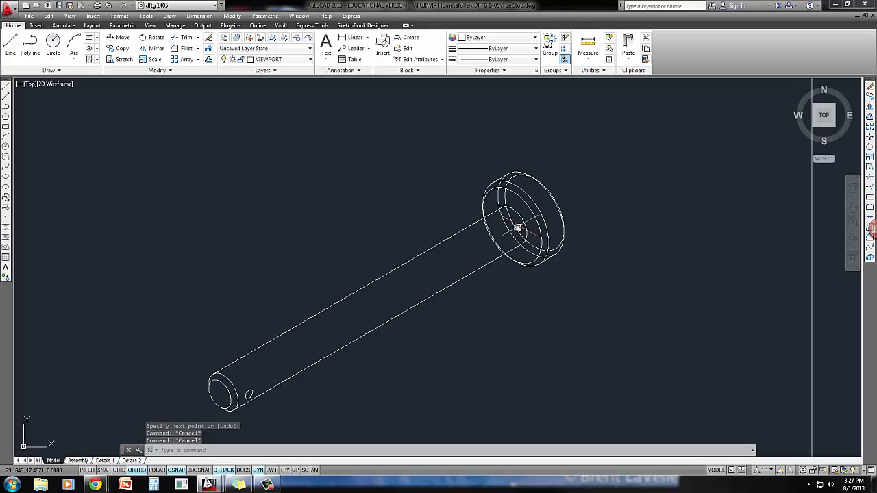
- Trim away the parts of the front 1.01 and 1.13 head ellipses that cross the shaft, using all objects as cutting edges
middle_click_drag(517, 229, 515, 234)
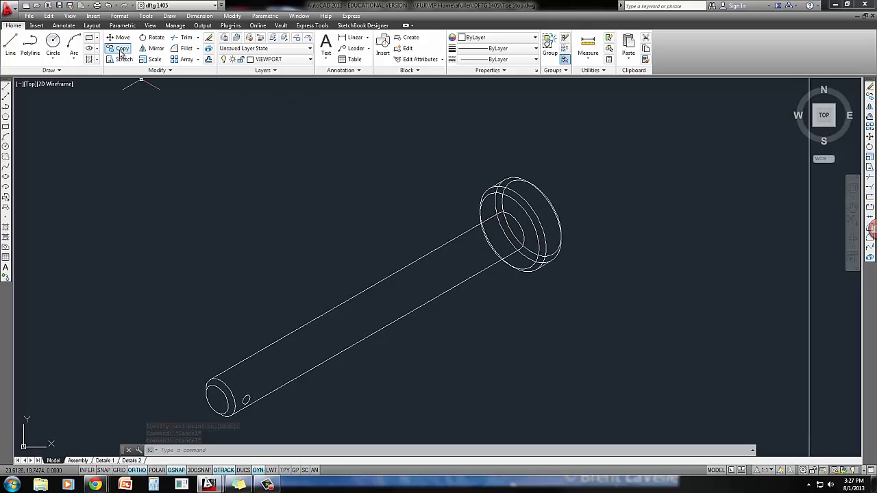
left_click(185, 37)
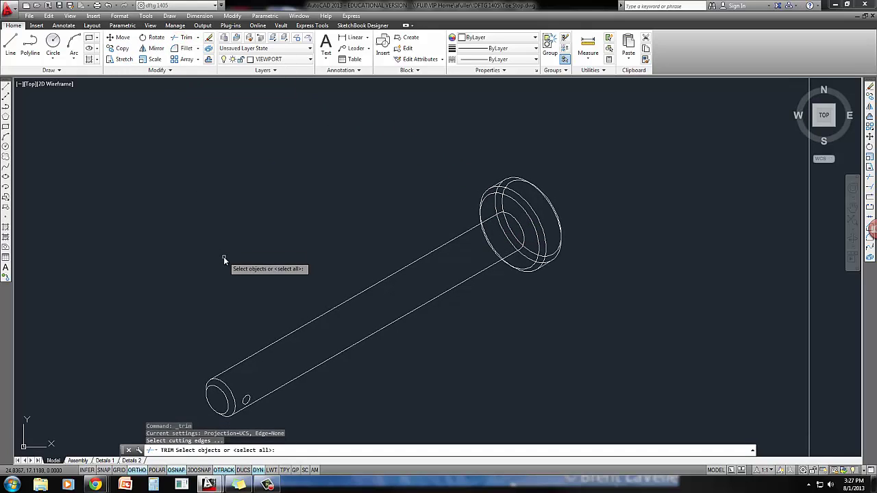
key("Return")
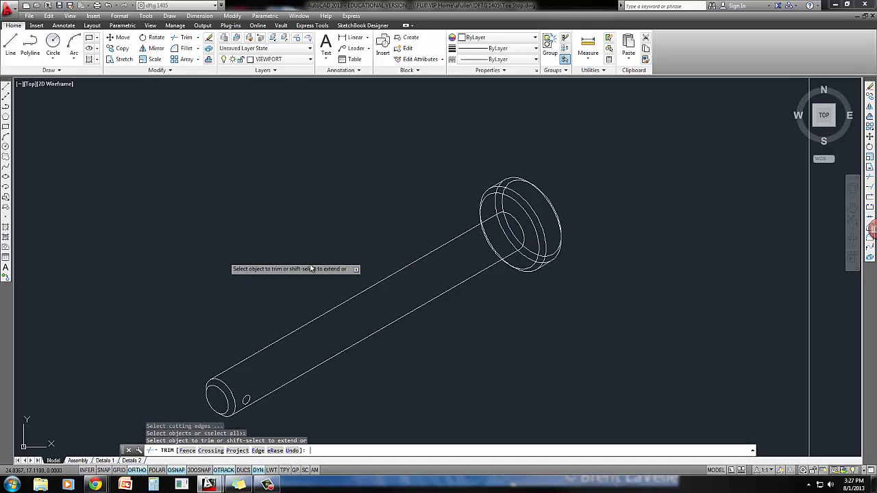
left_click(491, 246)
left_click(490, 244)
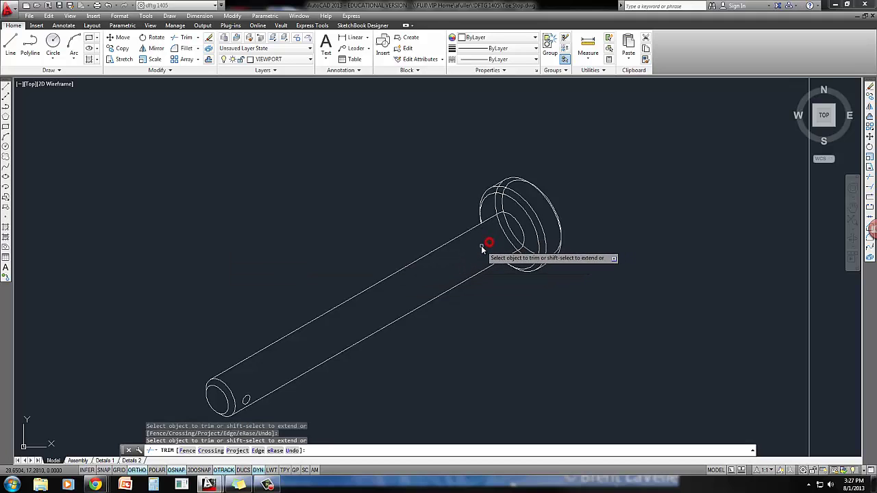
- Trim away the hidden segments of the rear 1.01 ellipse that fall inside the head and shaft
left_click(509, 186)
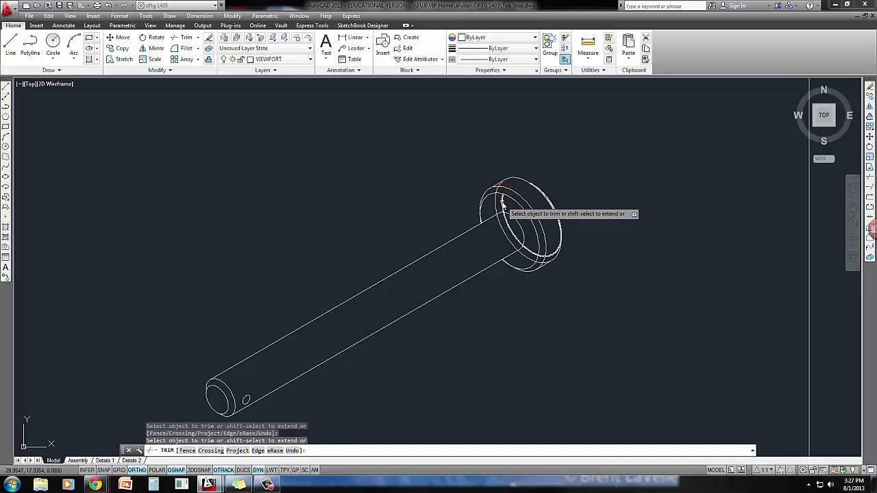
left_click(502, 202)
left_click(508, 224)
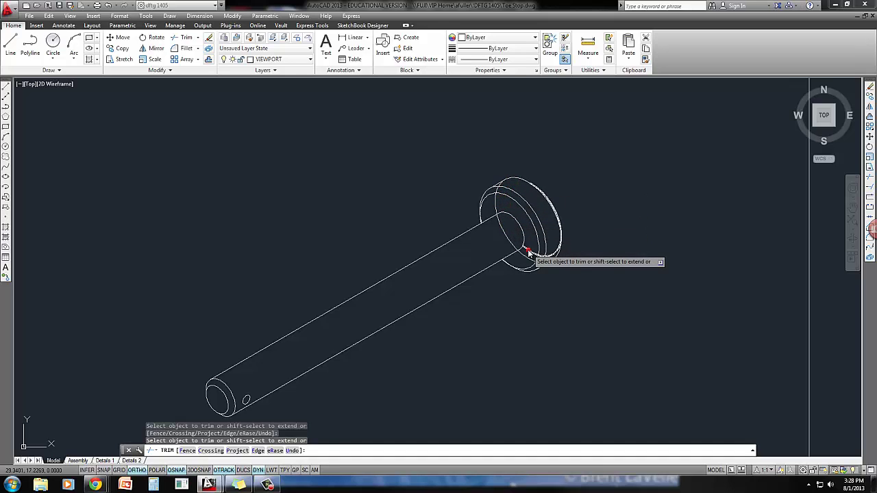
left_click(528, 250)
left_click(540, 255)
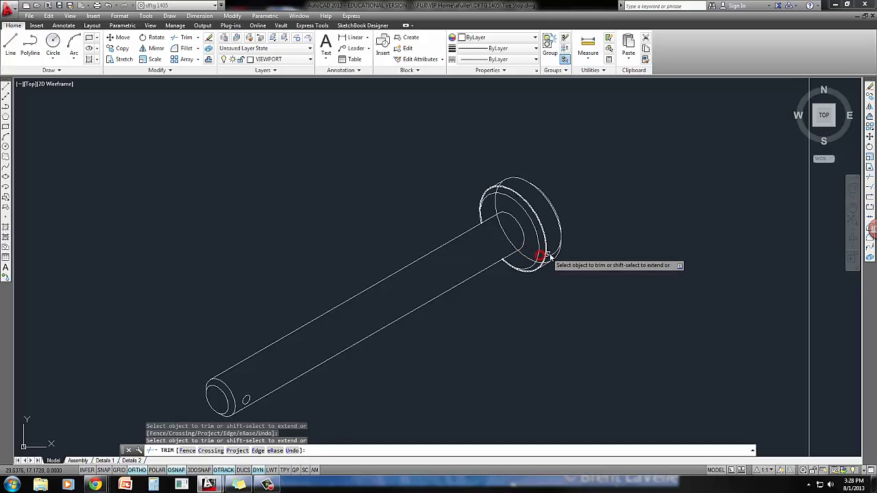
left_click(550, 250)
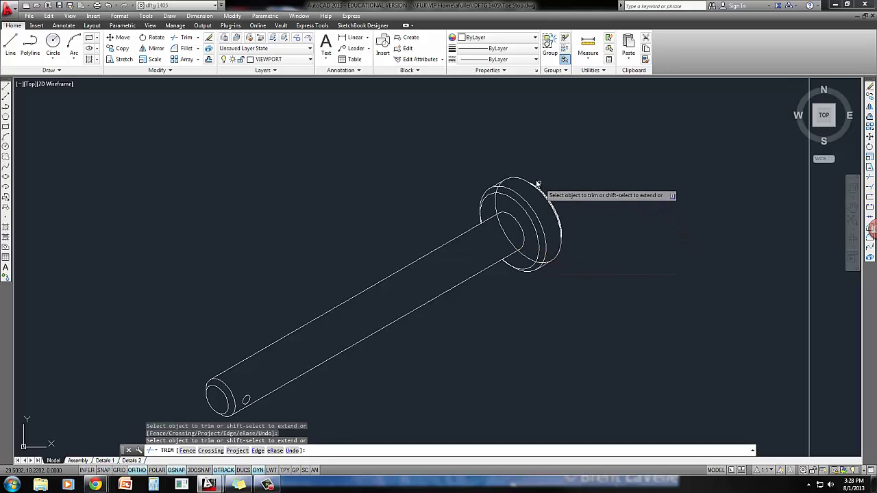
- Trim away the hidden arc of the rear 1.13 ellipse across the head face and shaft, and finish trimming
scroll(500, 186, "up", 2)
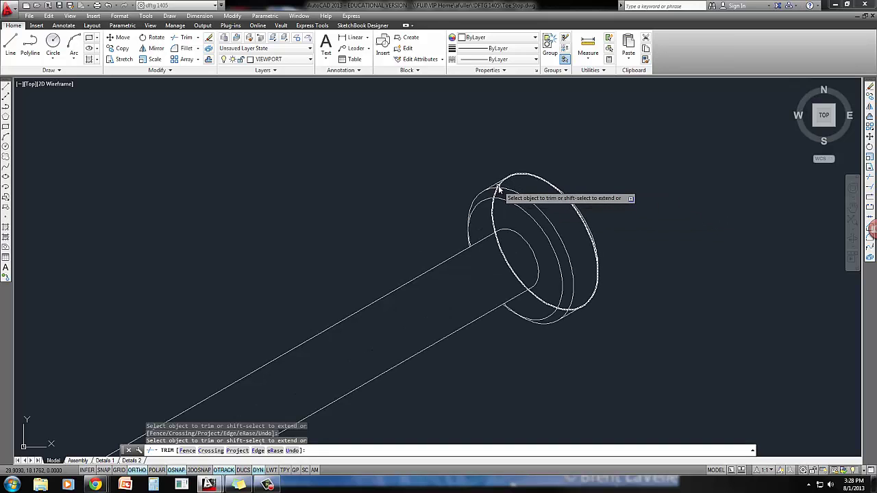
left_click(498, 192)
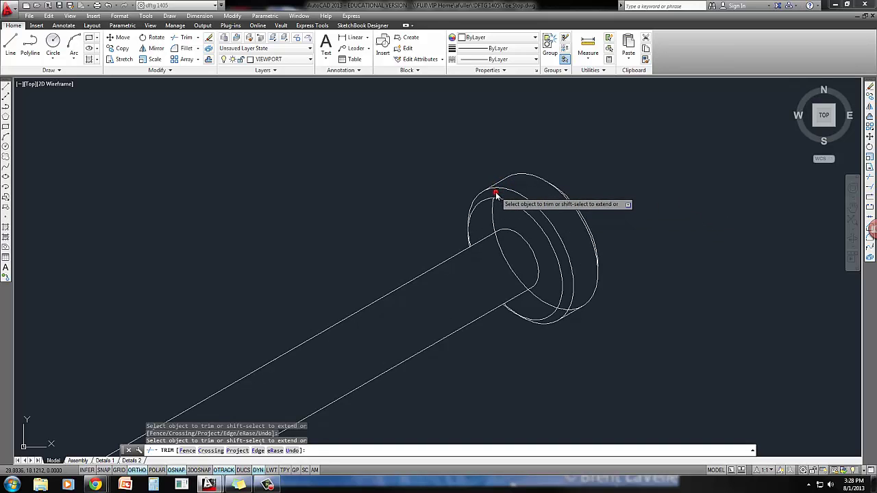
left_click(494, 211)
left_click(508, 252)
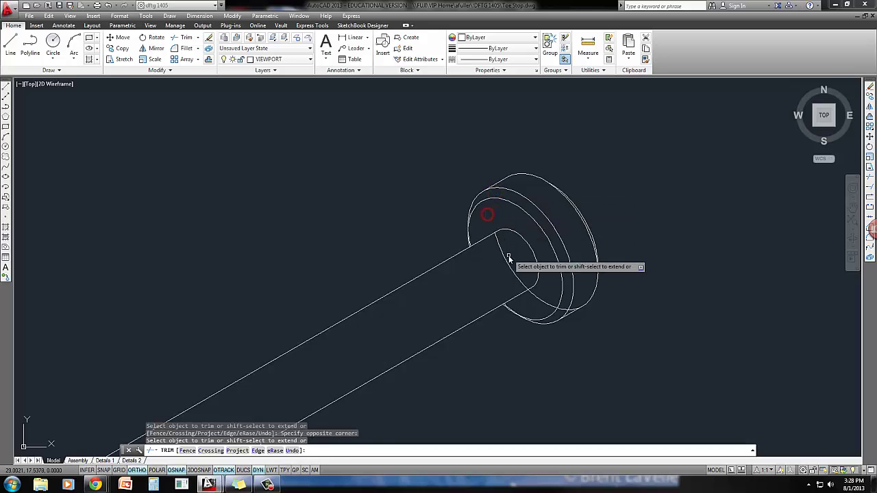
left_click(509, 254)
left_click(503, 267)
left_click(542, 302)
left_click(540, 308)
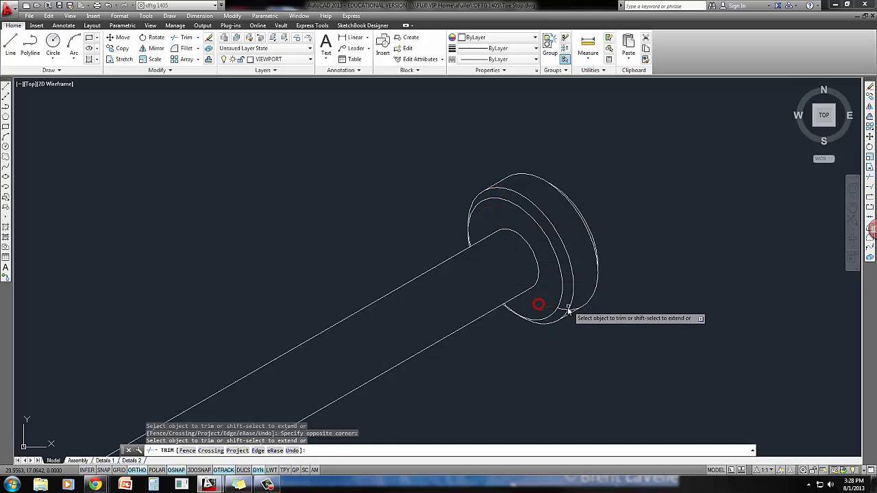
left_click(564, 309)
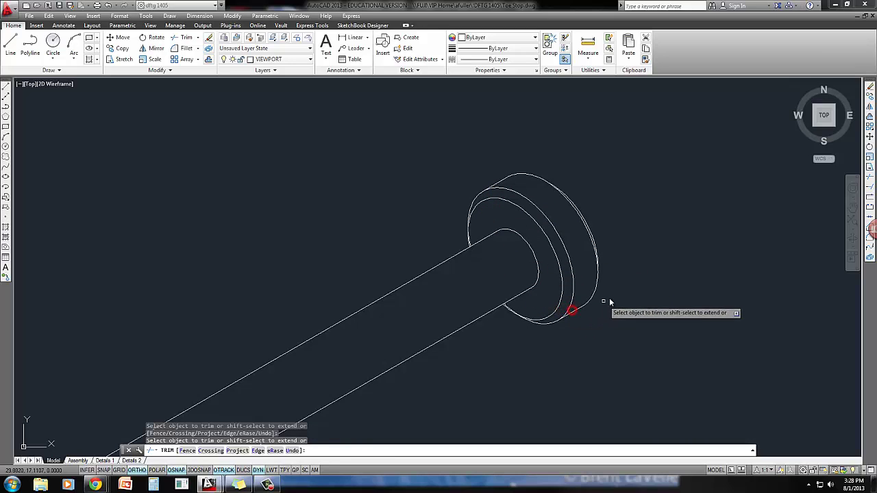
scroll(575, 305, "down", 3)
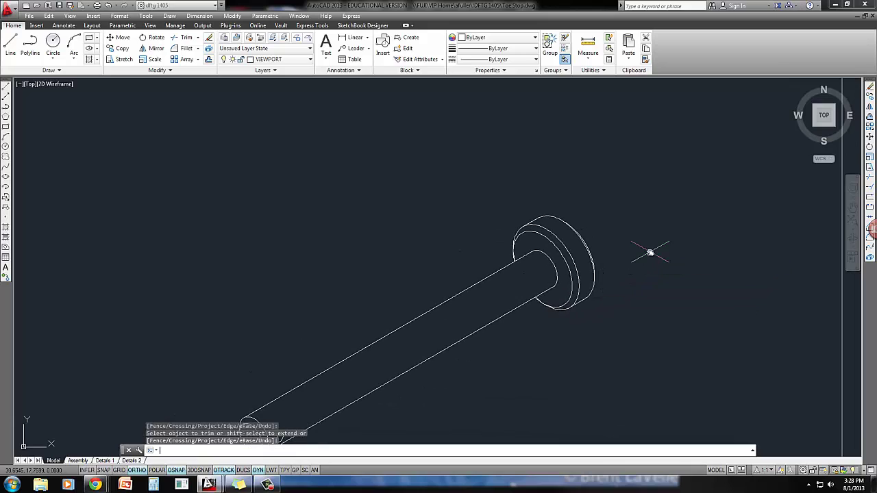
key("Return")
- Switch to the browser and compare the finished pin with the clevis pin help sheet
scroll(630, 233, "down", 3)
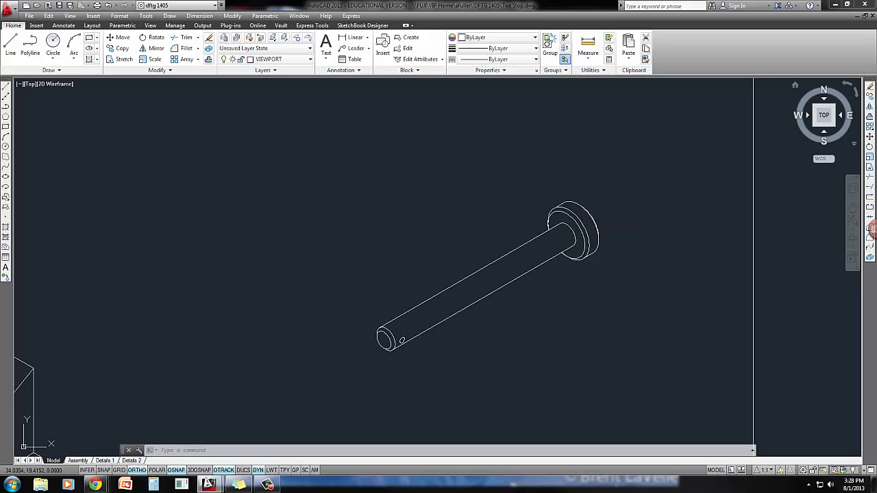
key("alt+Tab")
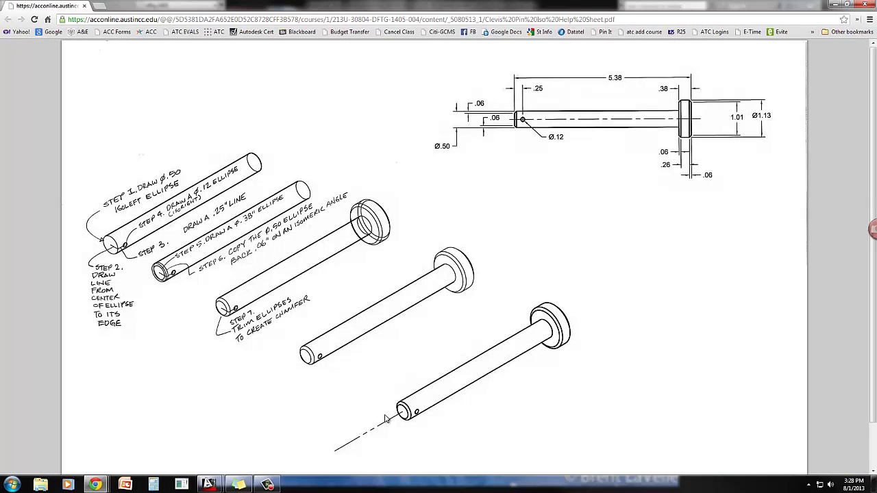